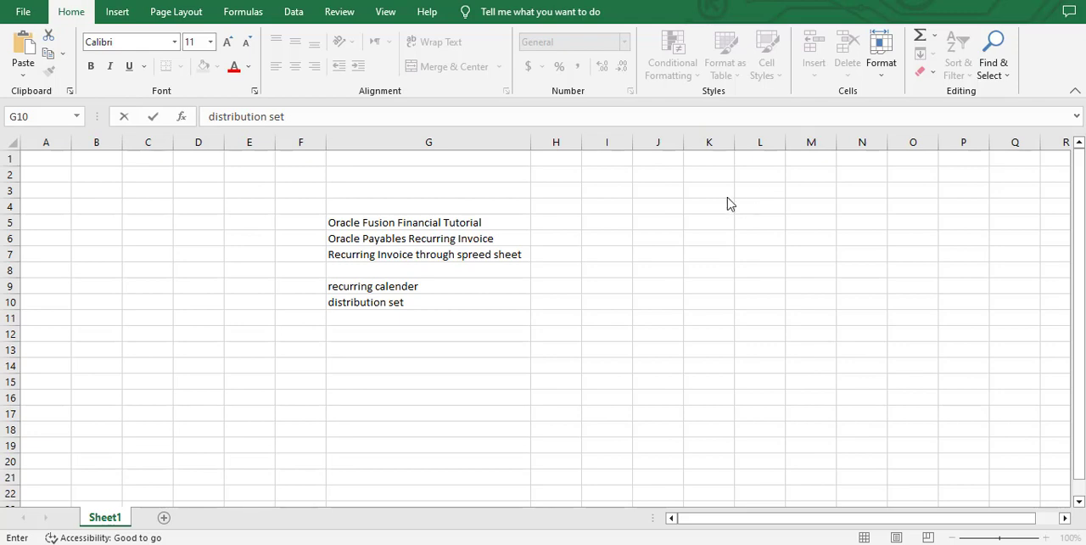
Finish the "distribution set" entry in the notes sheet and switch to the Oracle Fusion home page in the browser.
left_click(444, 286)
left_click(444, 307)
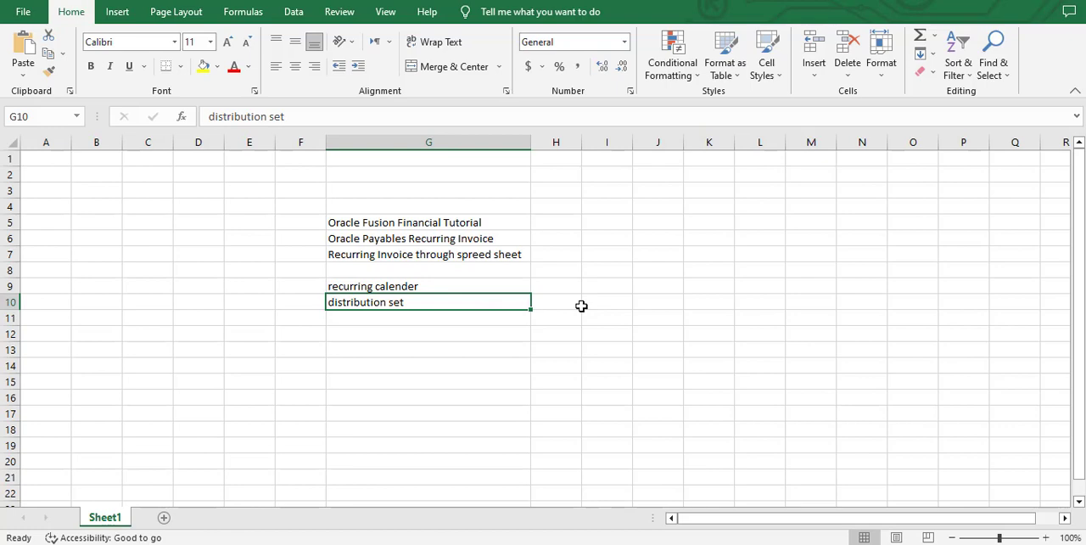
key("alt")
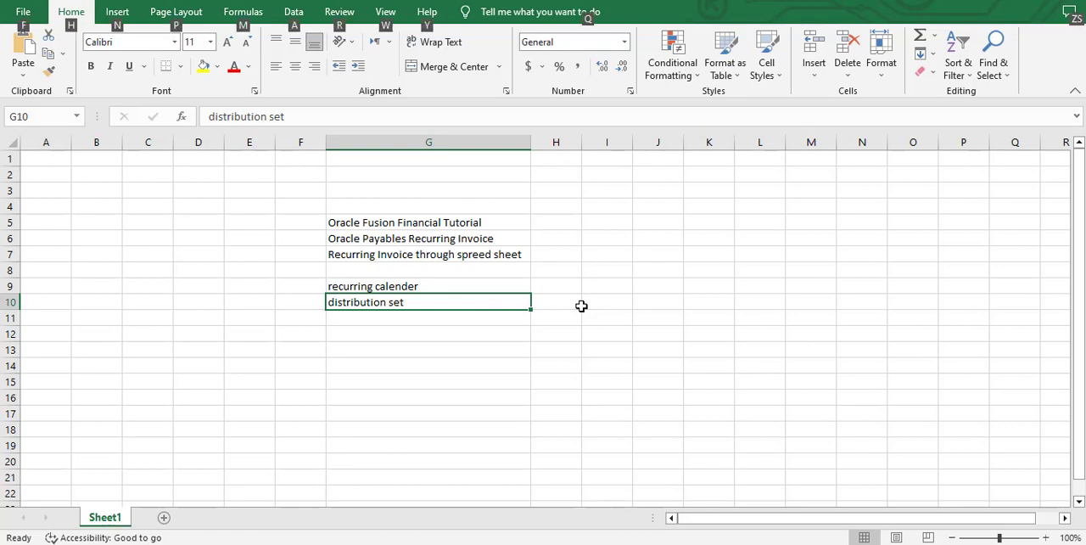
key("alt+Tab")
key("alt+Tab")
key("alt+Tab")
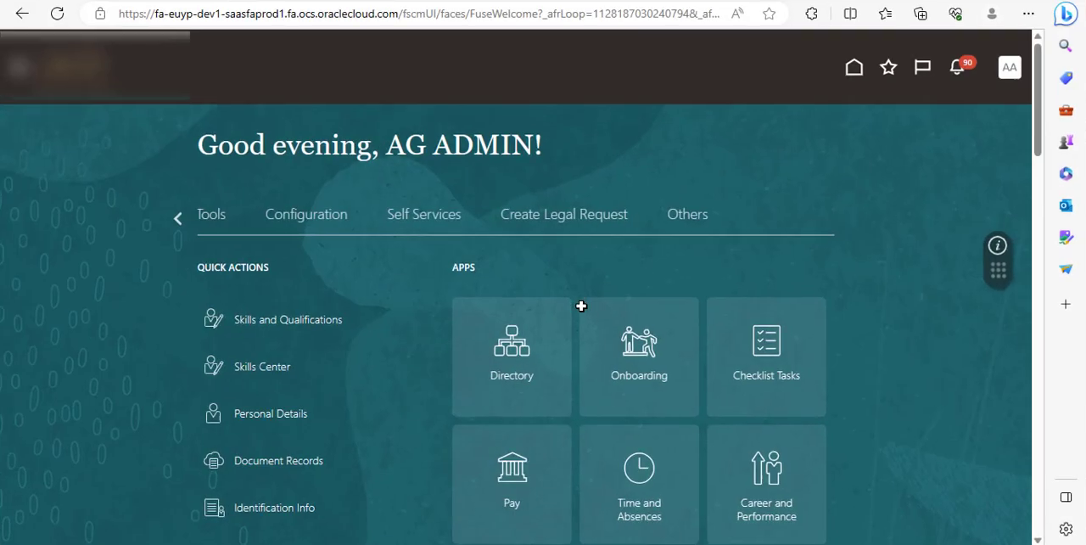
Open Setup and Maintenance and display the Payables functional area of the Financials setup.
left_click(1015, 73)
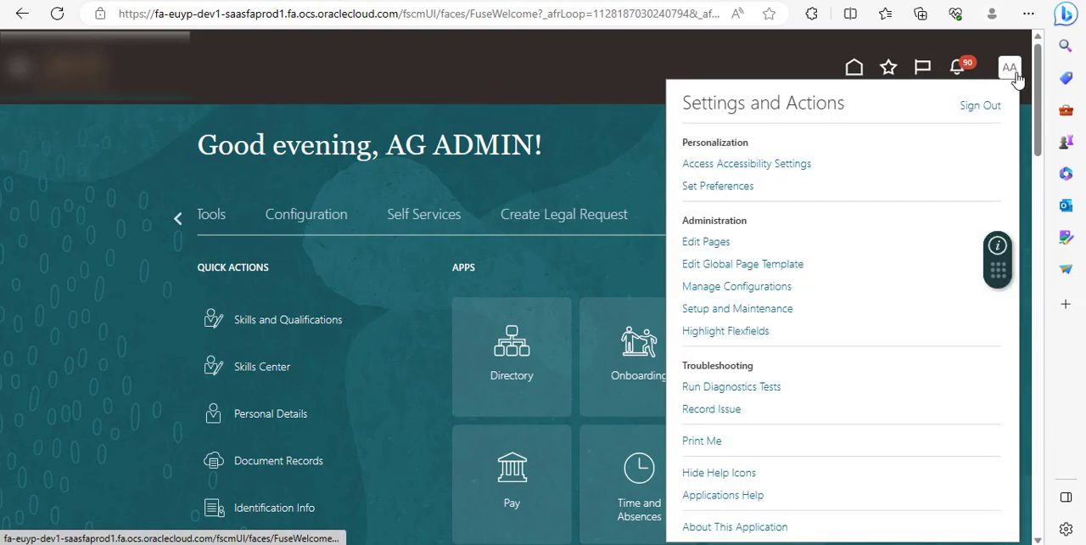
left_click(759, 309)
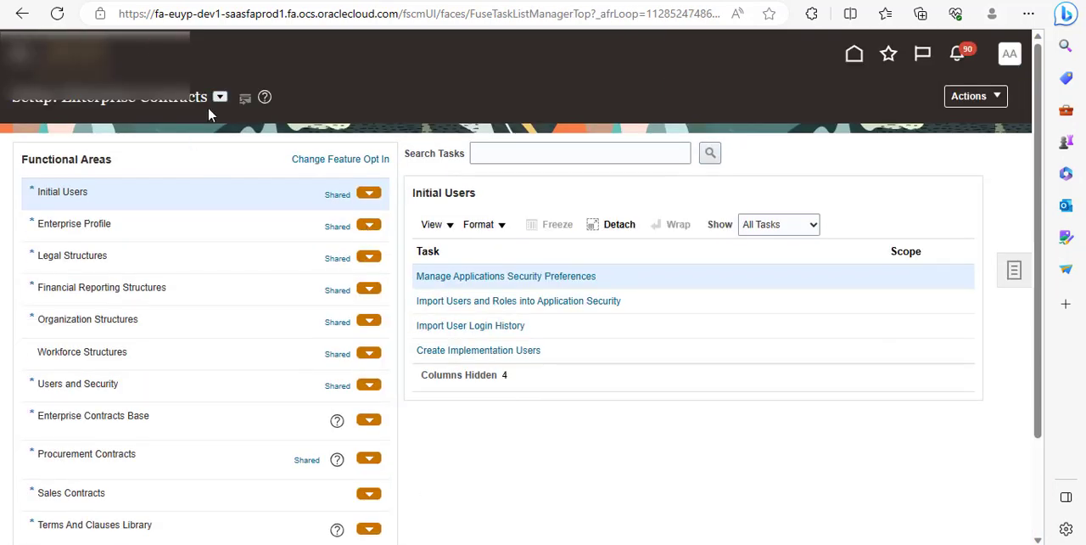
left_click(220, 98)
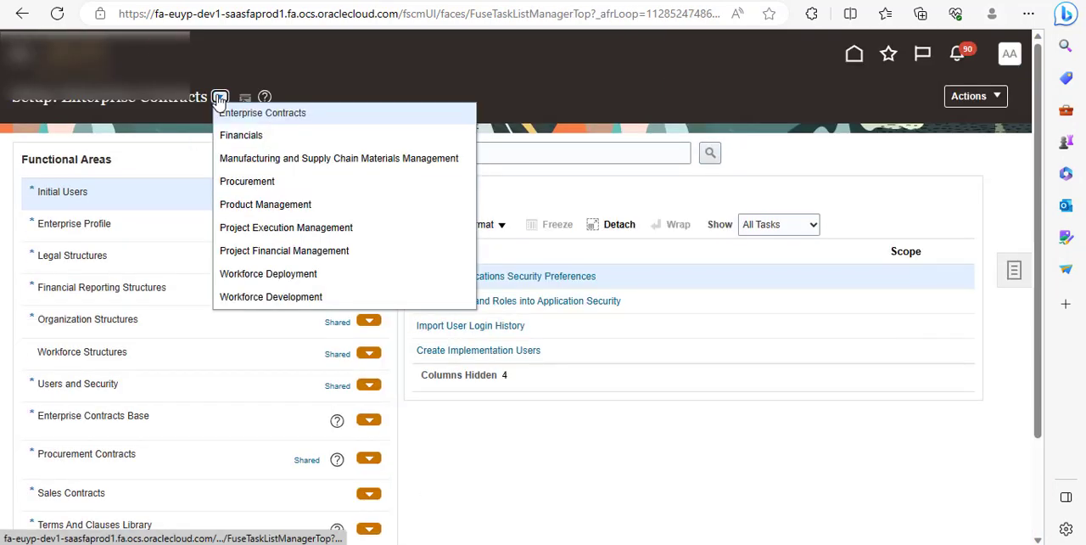
left_click(227, 135)
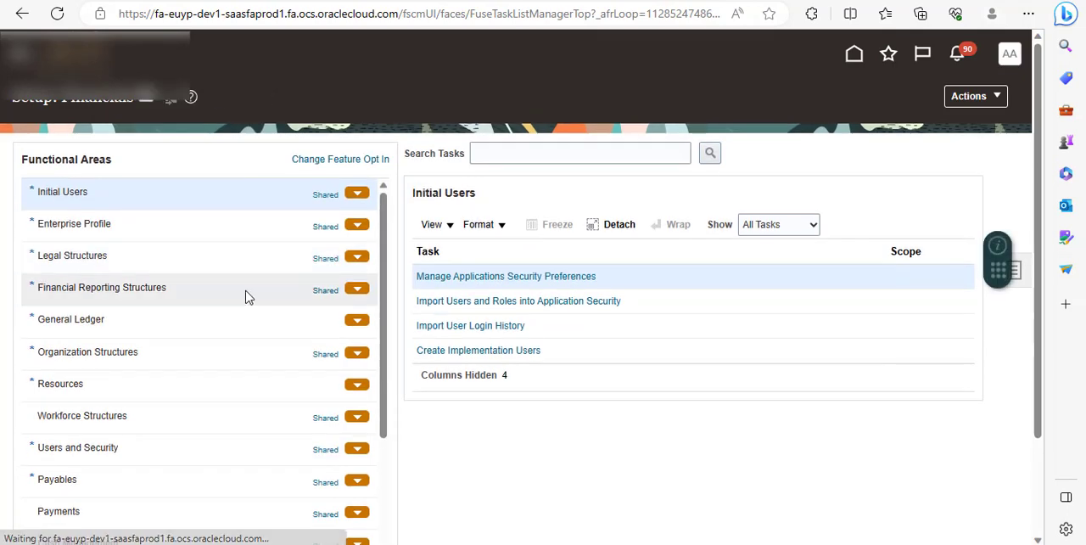
scroll(228, 368, "down", 3)
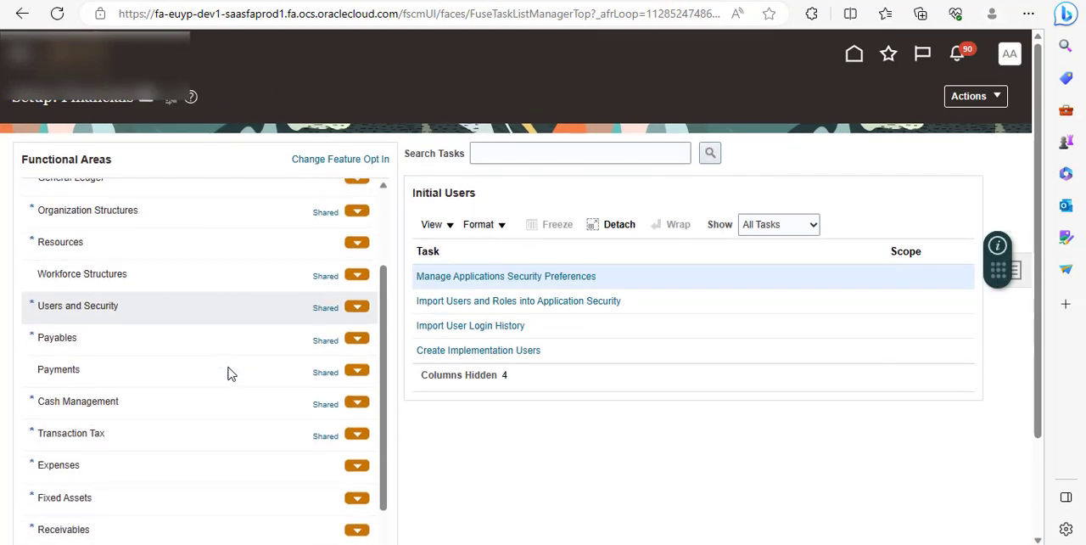
left_click(190, 343)
Search the setup tasks for "calen".
left_click(571, 152)
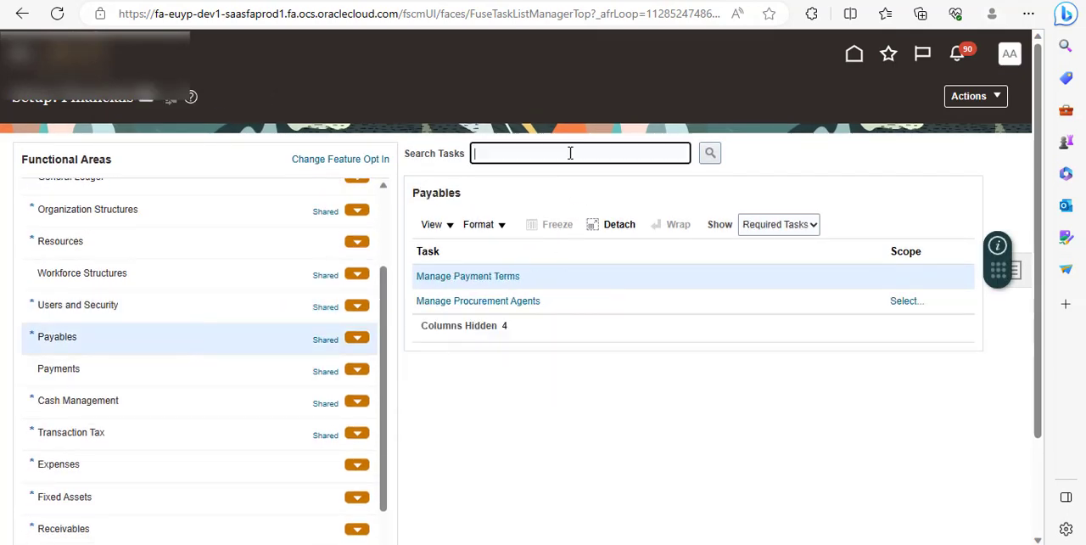
type("manag")
key("BackSpace")
key("BackSpace")
key("BackSpace")
key("BackSpace")
key("BackSpace")
type("calen")
key("Return")
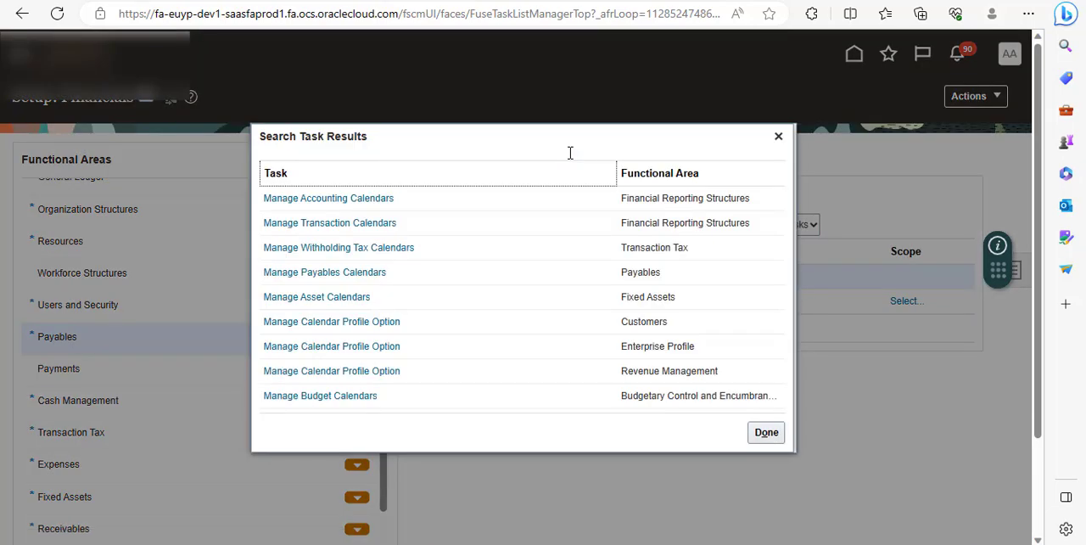
Open the Manage Payables Calendars task and view the Recurring Invoi calendar's details and periods, leaving it without saving.
left_click(347, 273)
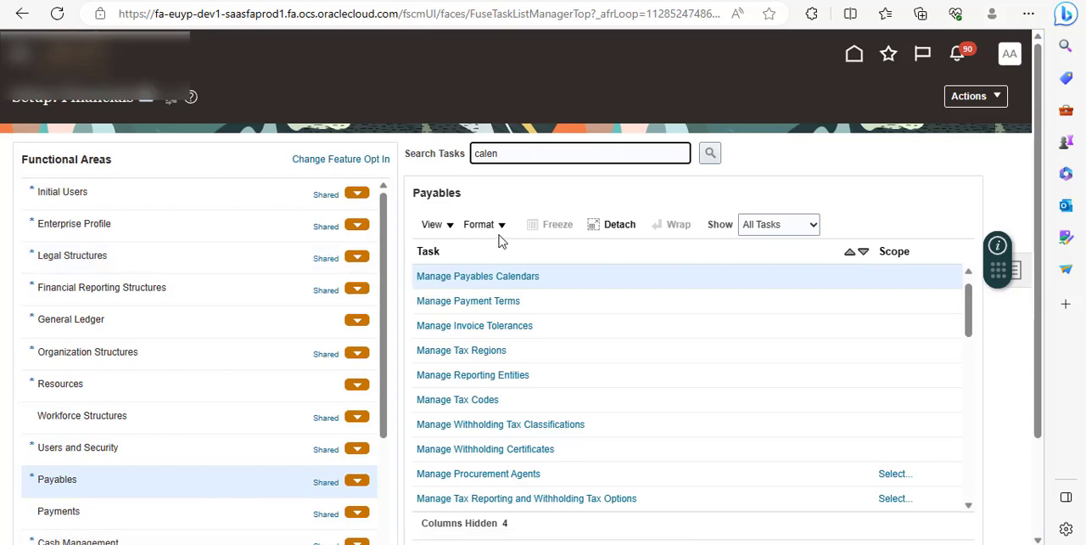
left_click(481, 279)
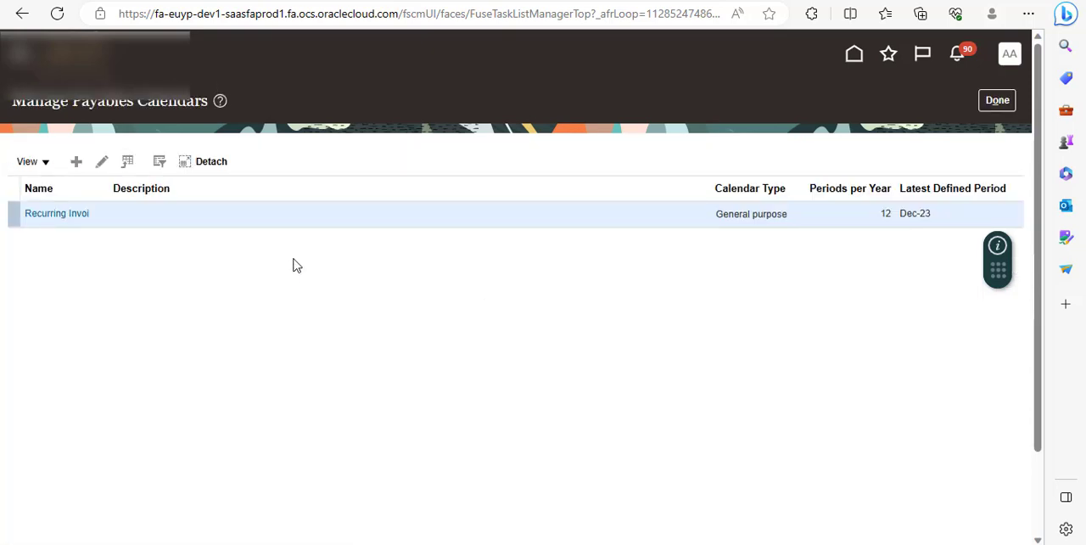
left_click(75, 219)
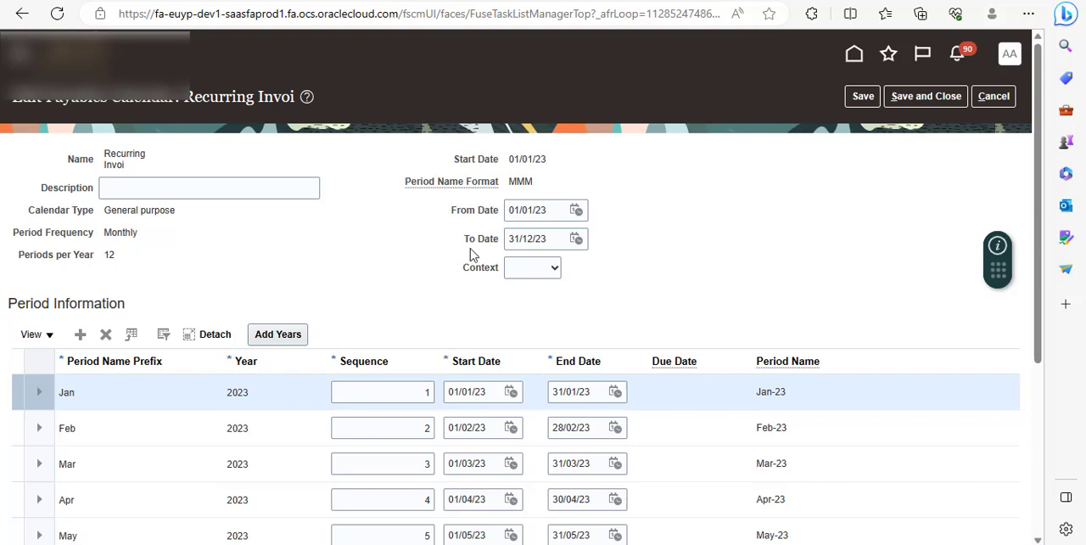
left_click(993, 98)
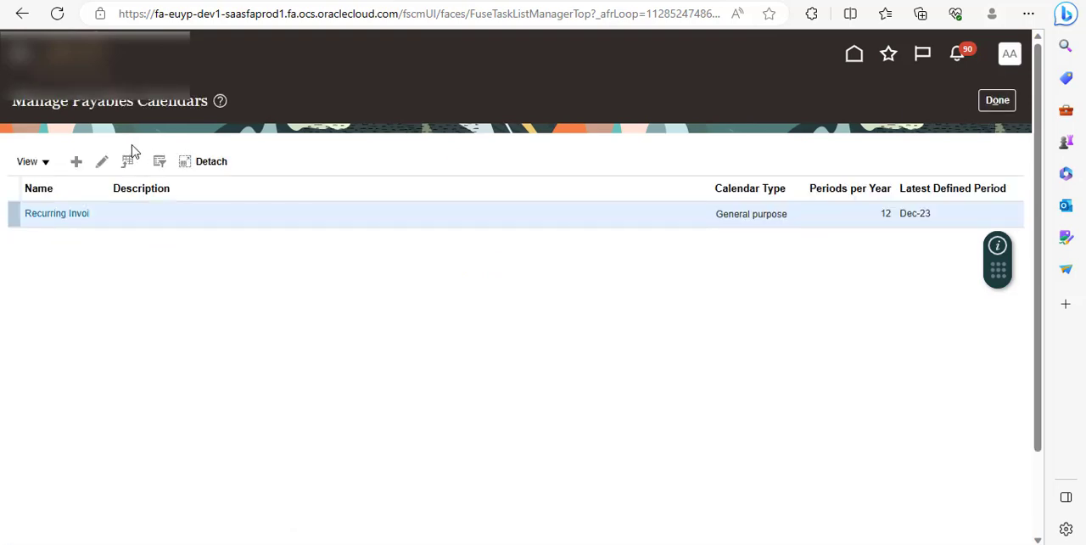
Open a new payables calendar form, examine its calendar type, period frequency and date fields, and cancel back to the Financials setup.
left_click(76, 163)
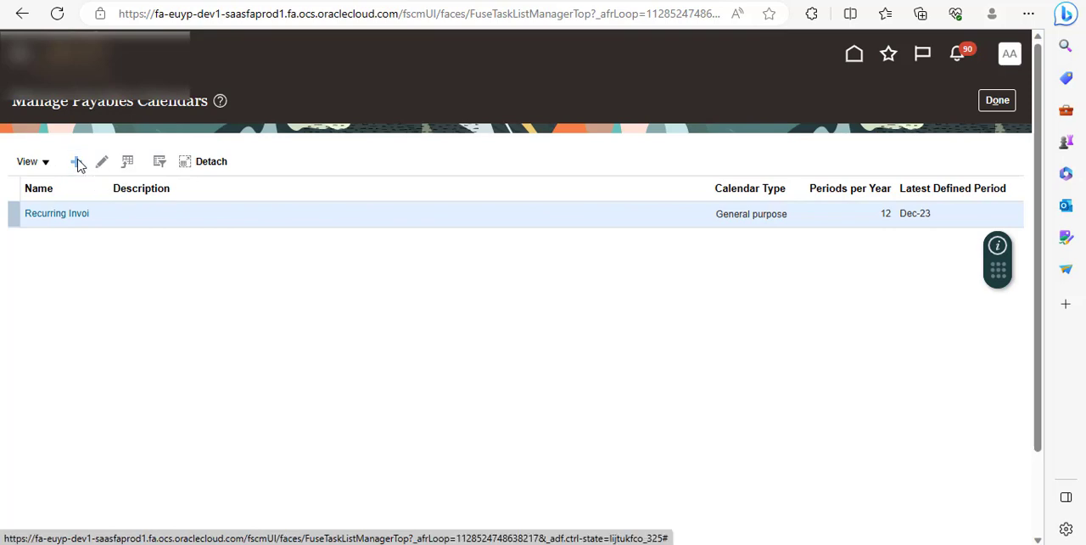
left_click(150, 165)
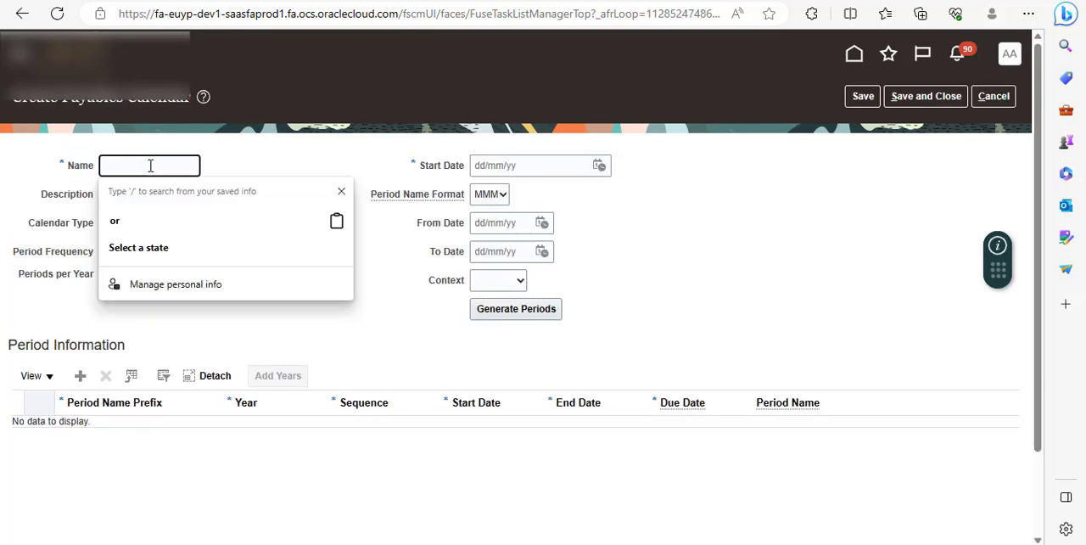
left_click(254, 151)
left_click(202, 201)
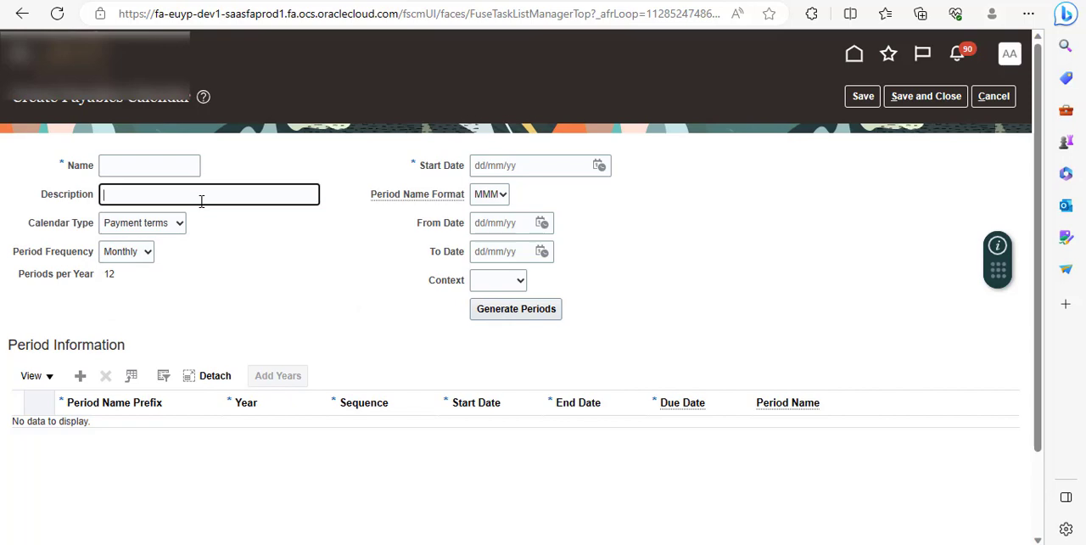
left_click(172, 237)
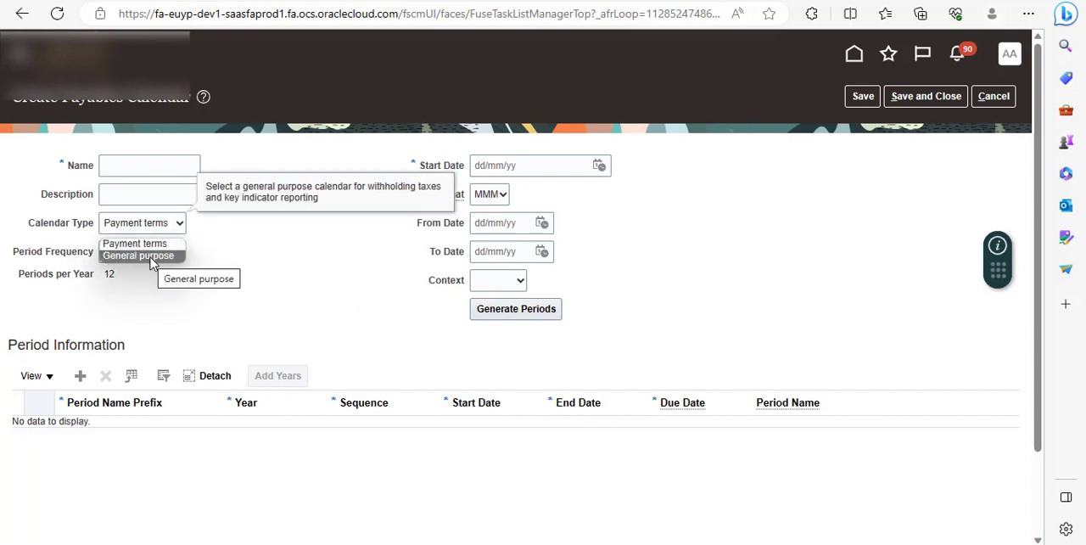
left_click(276, 259)
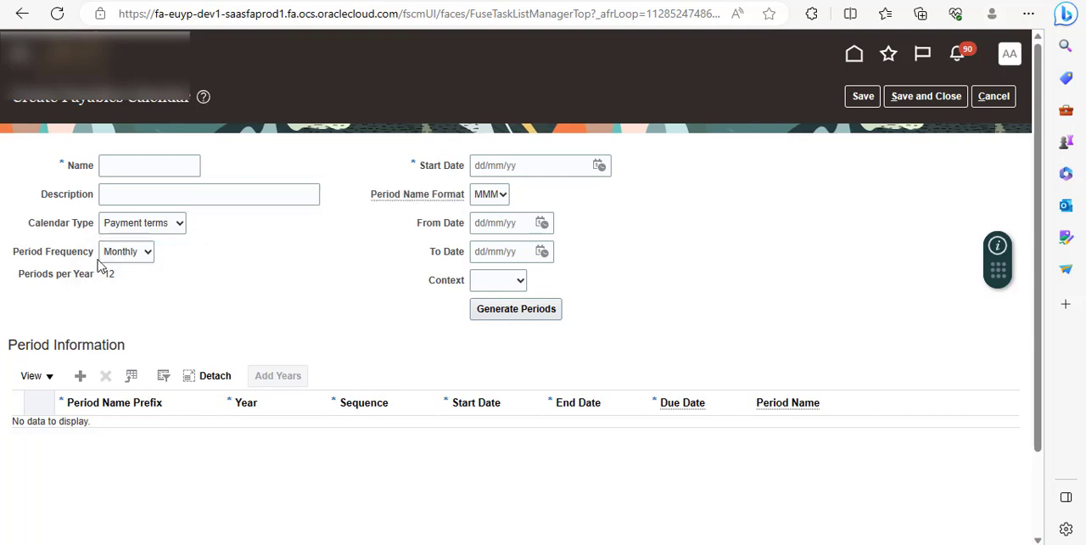
left_click(149, 257)
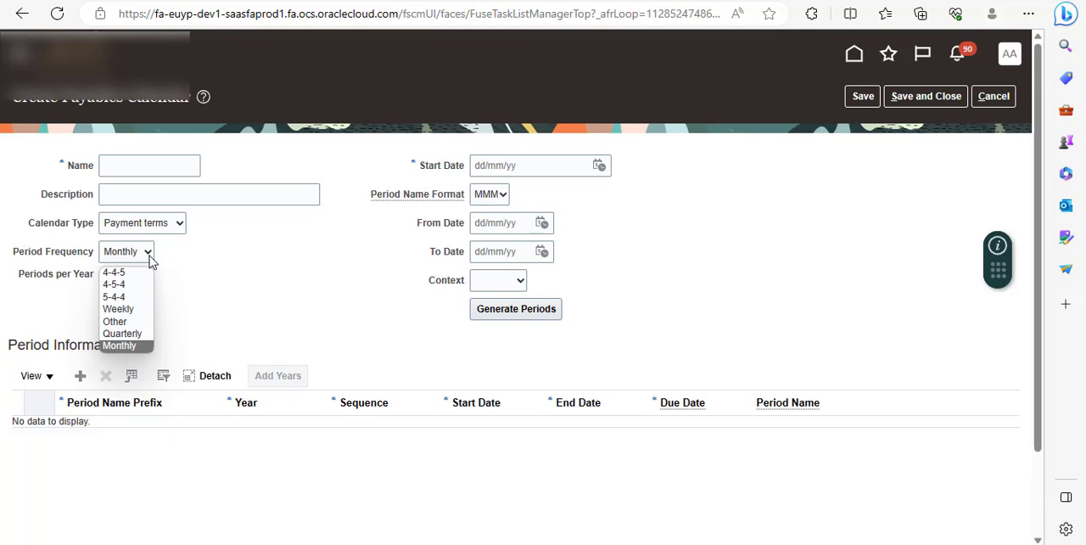
left_click(248, 257)
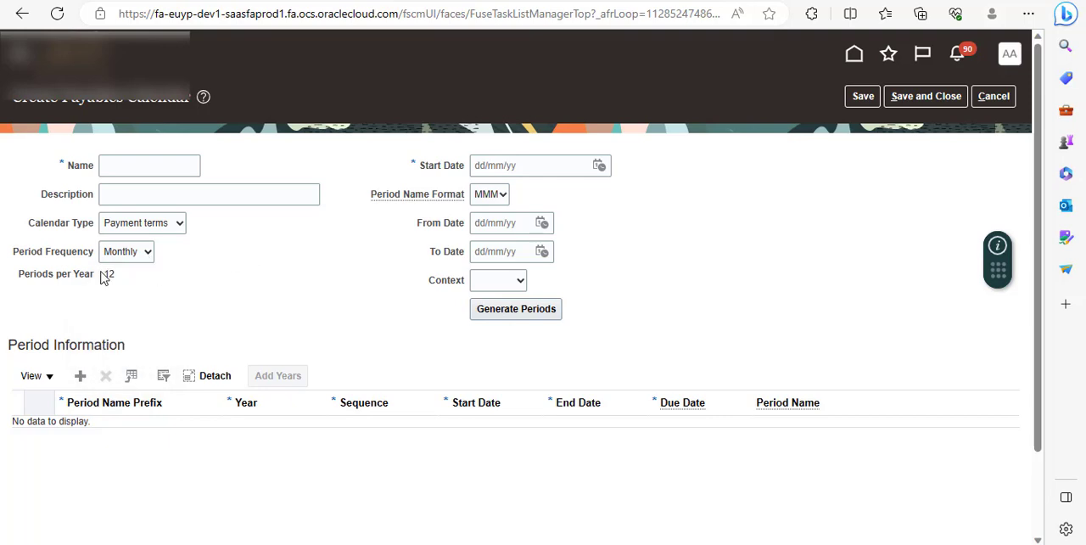
left_click(485, 224)
left_click(502, 252)
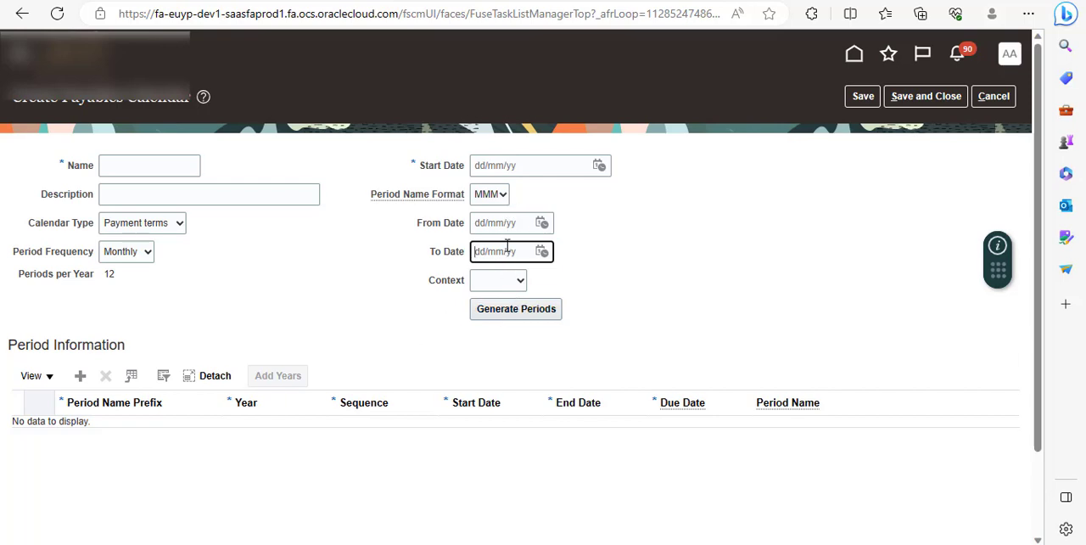
left_click(997, 102)
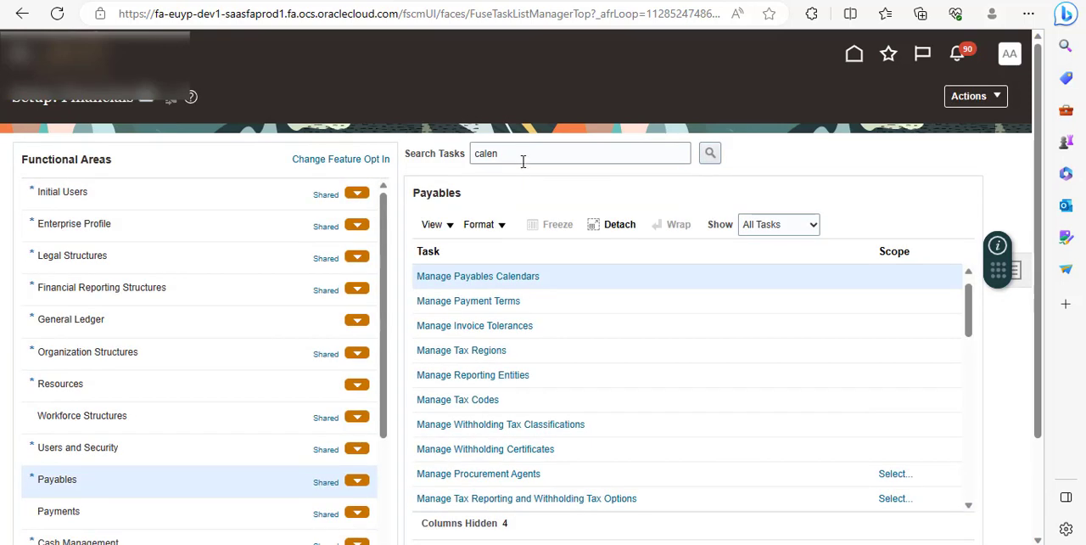
Search the setup tasks for "distrib" and open the Payables Manage Distribution Sets task.
double_click(517, 153)
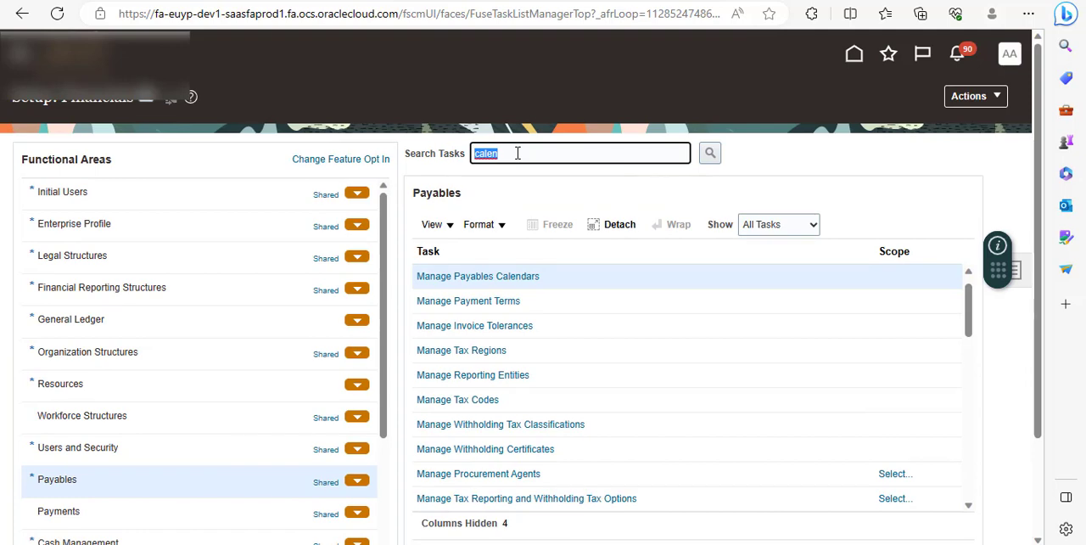
type("dict")
key("BackSpace")
type("strib")
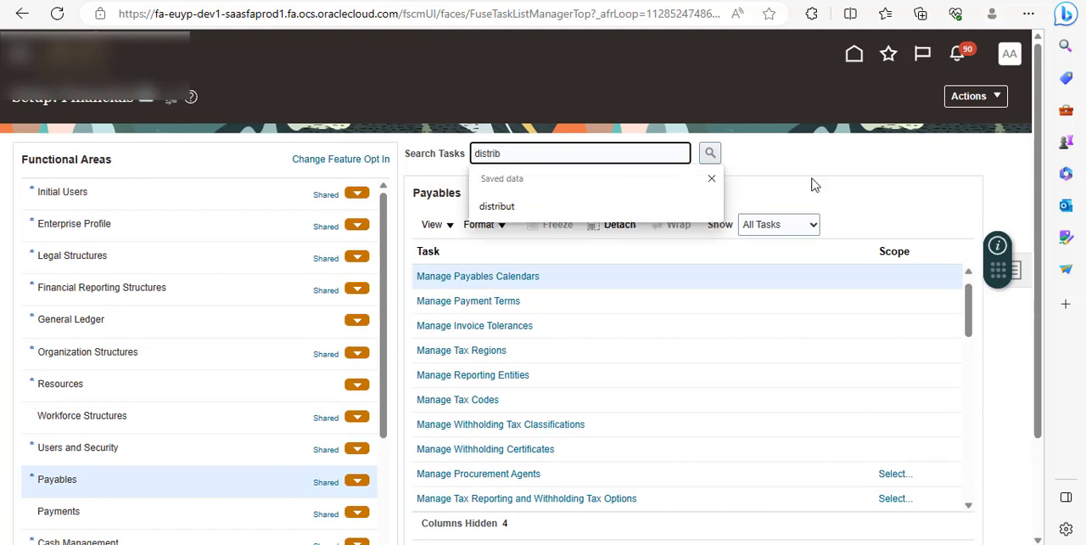
left_click(711, 152)
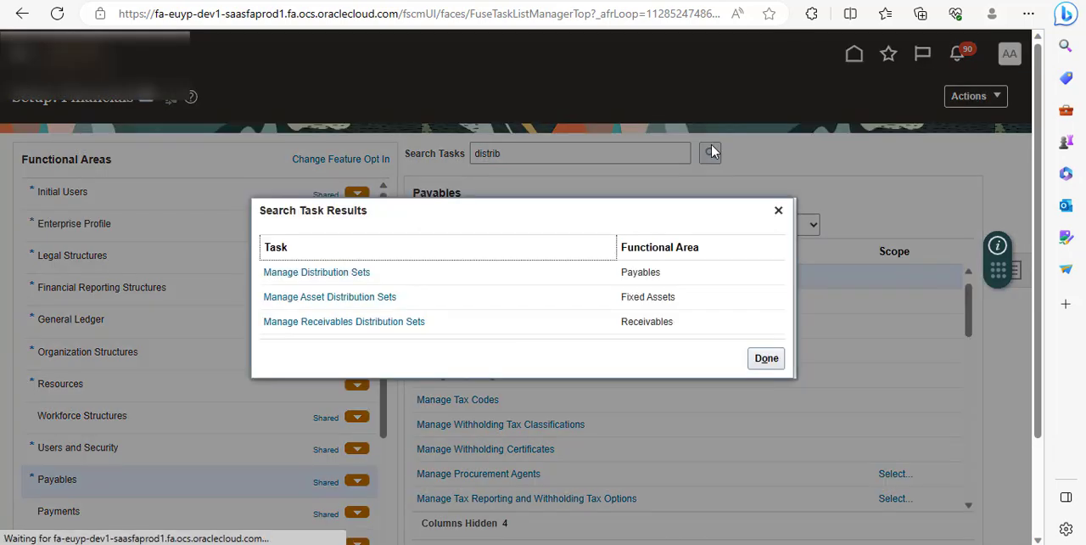
left_click(328, 273)
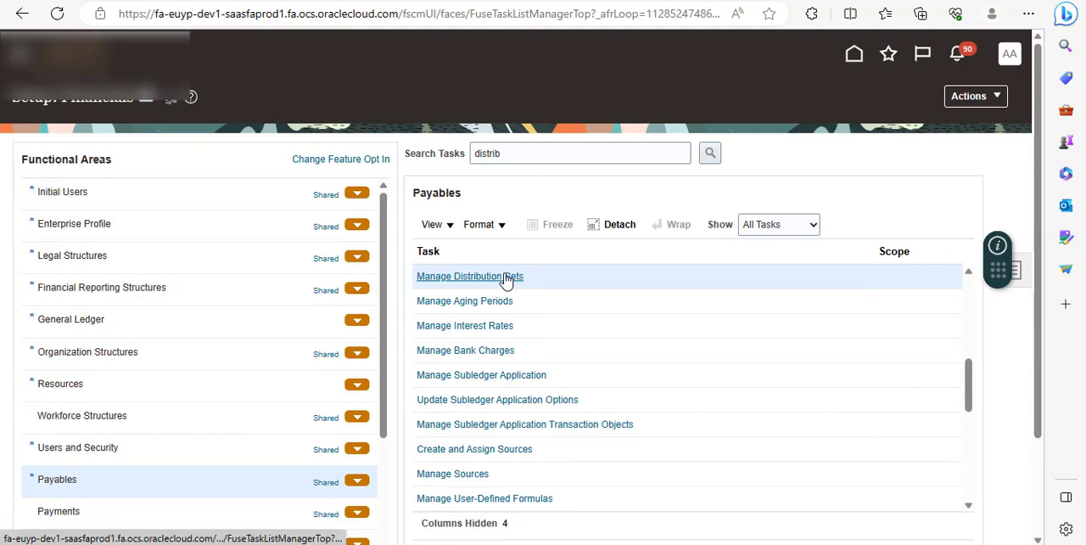
left_click(505, 278)
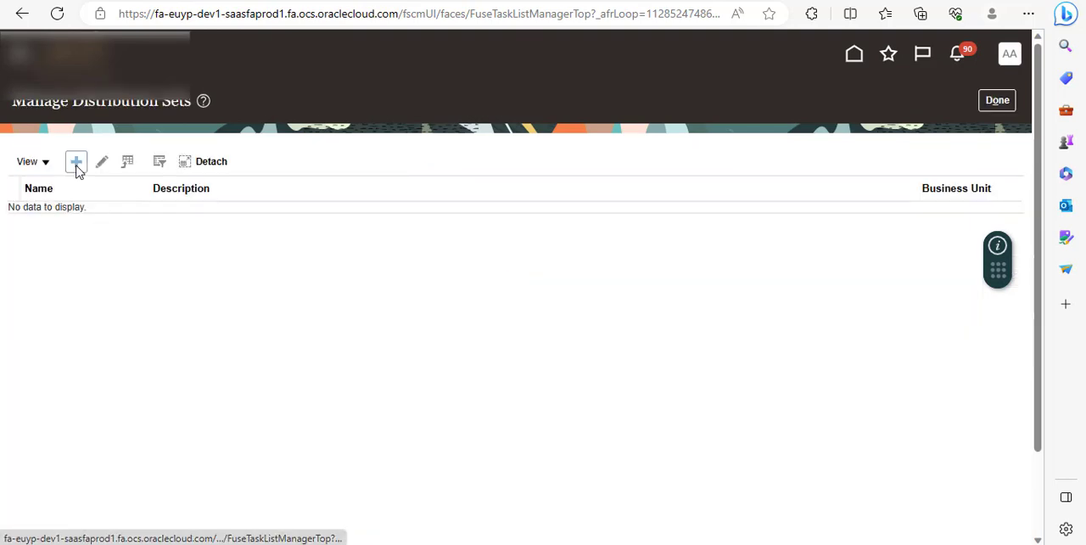
Examine the name, description and distribution percentage options of a new distribution set, then cancel it and return to the home page.
left_click(77, 166)
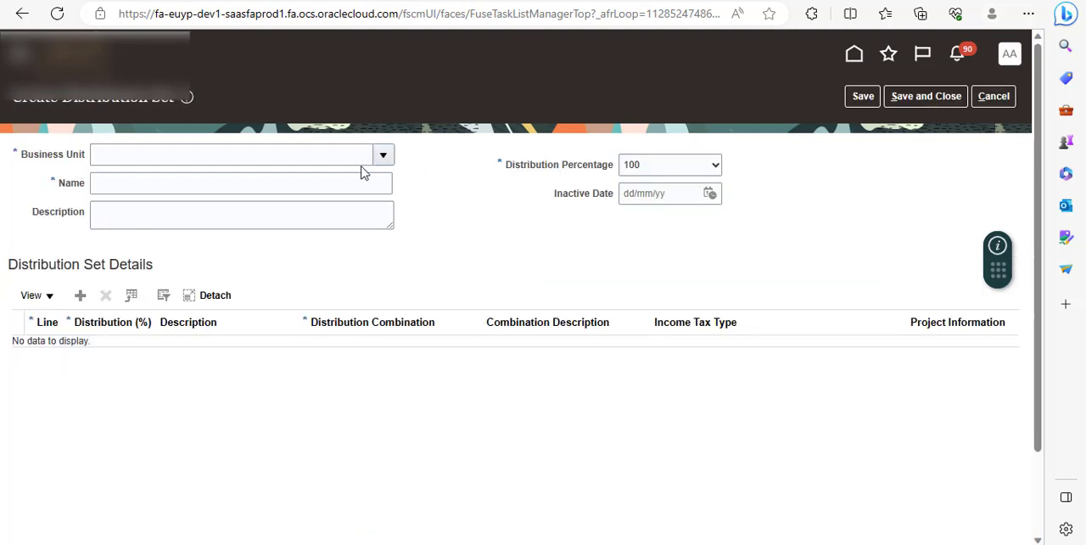
left_click(151, 185)
left_click(317, 215)
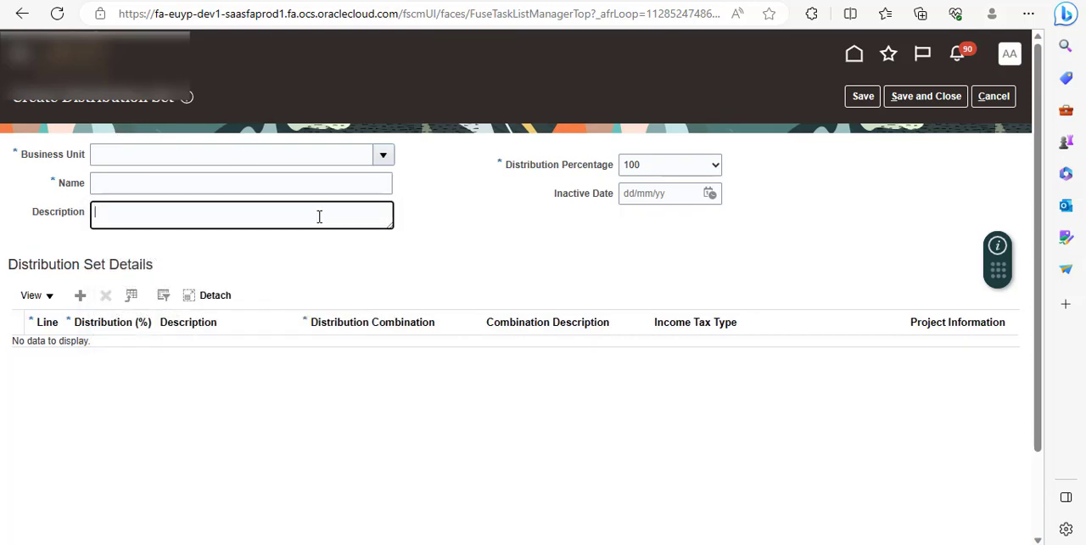
left_click(711, 172)
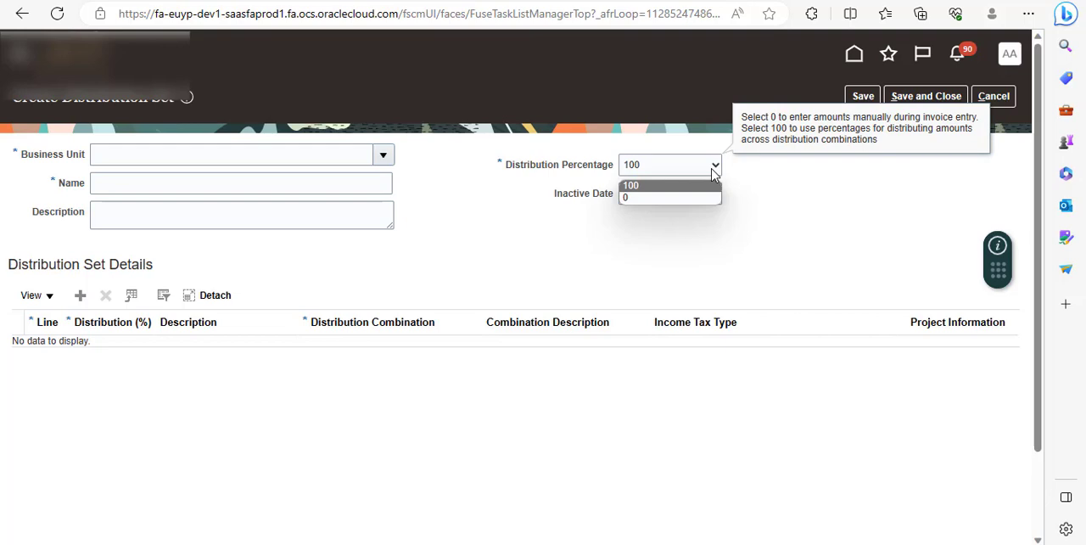
left_click(575, 234)
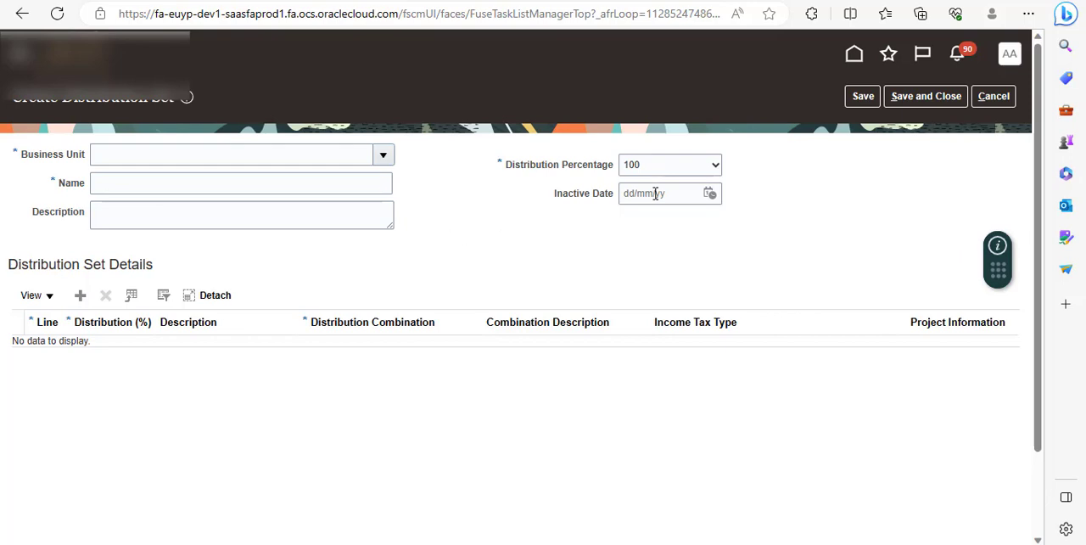
left_click(994, 96)
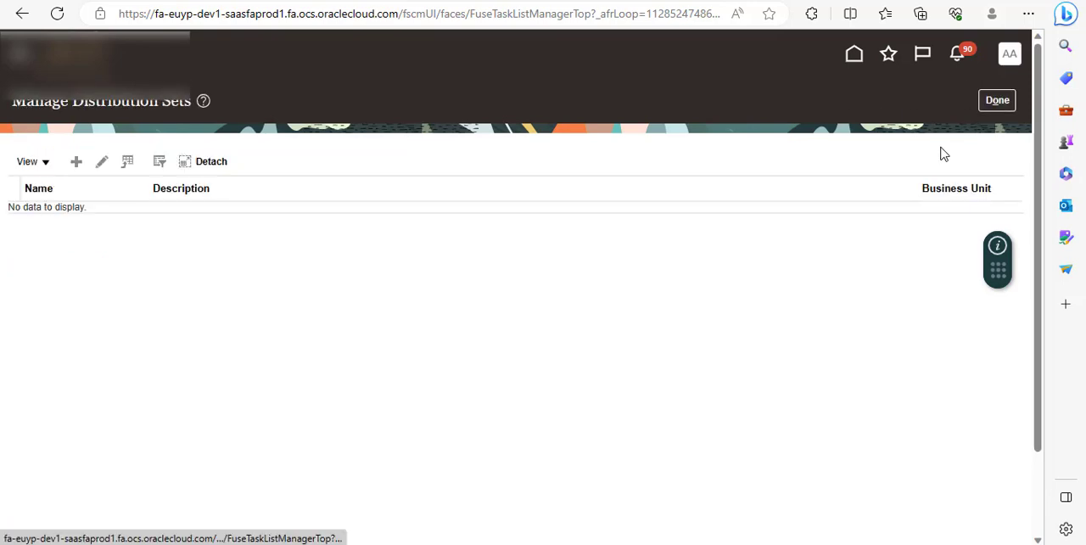
left_click(998, 100)
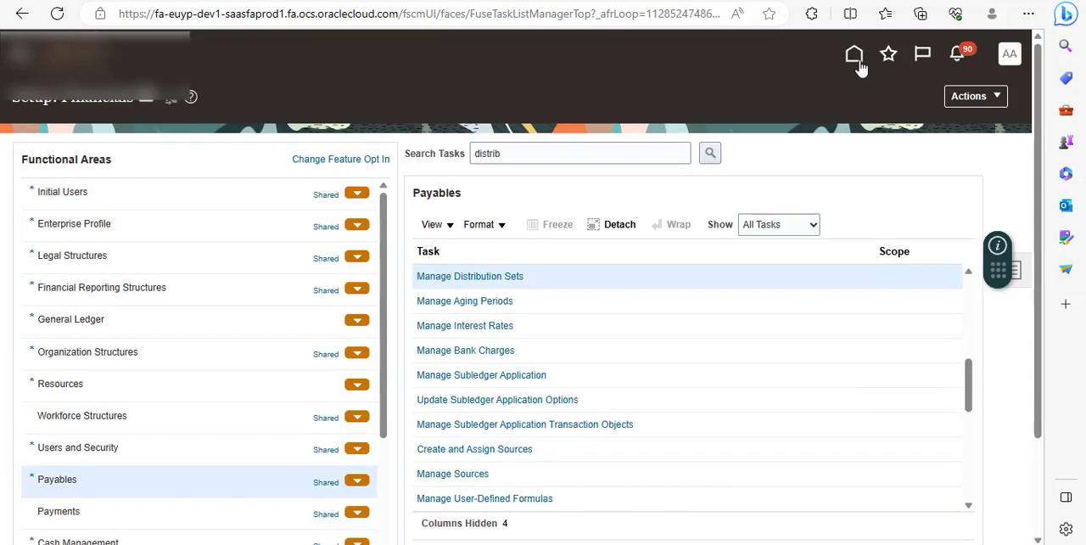
left_click(855, 56)
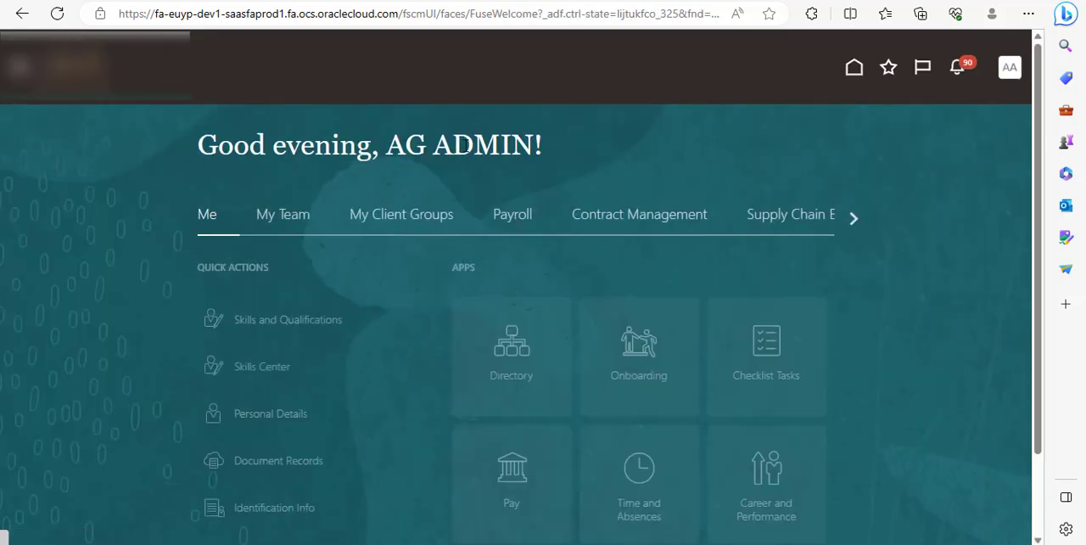
Browse the home page categories to find Payables and open its Invoices work area.
left_click(854, 220)
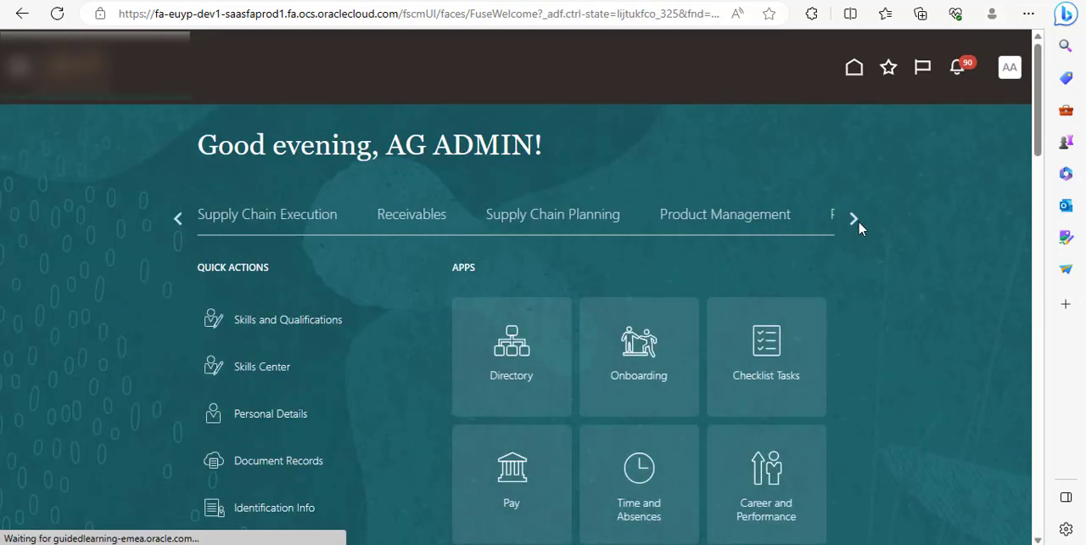
left_click(855, 220)
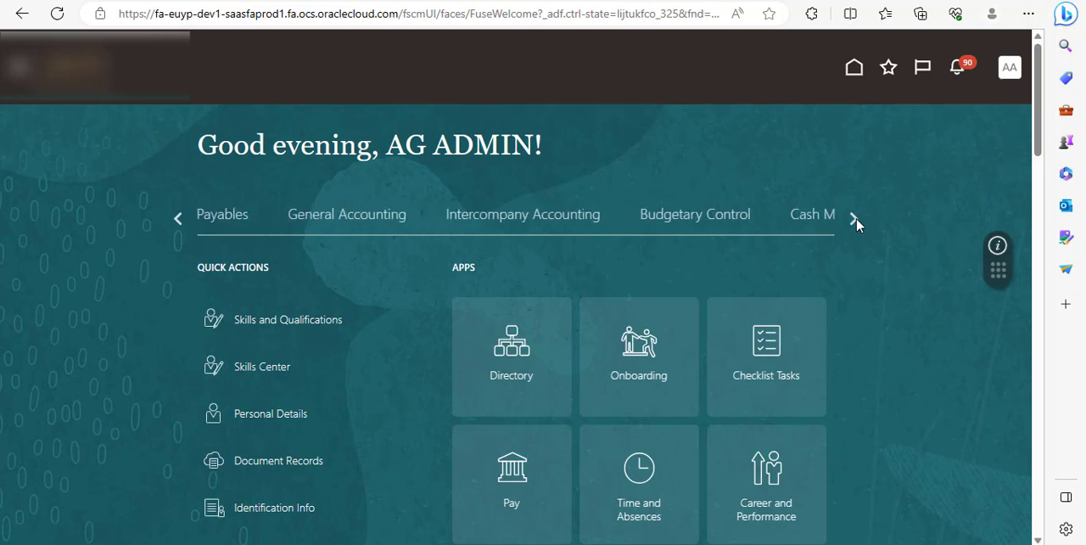
left_click(854, 220)
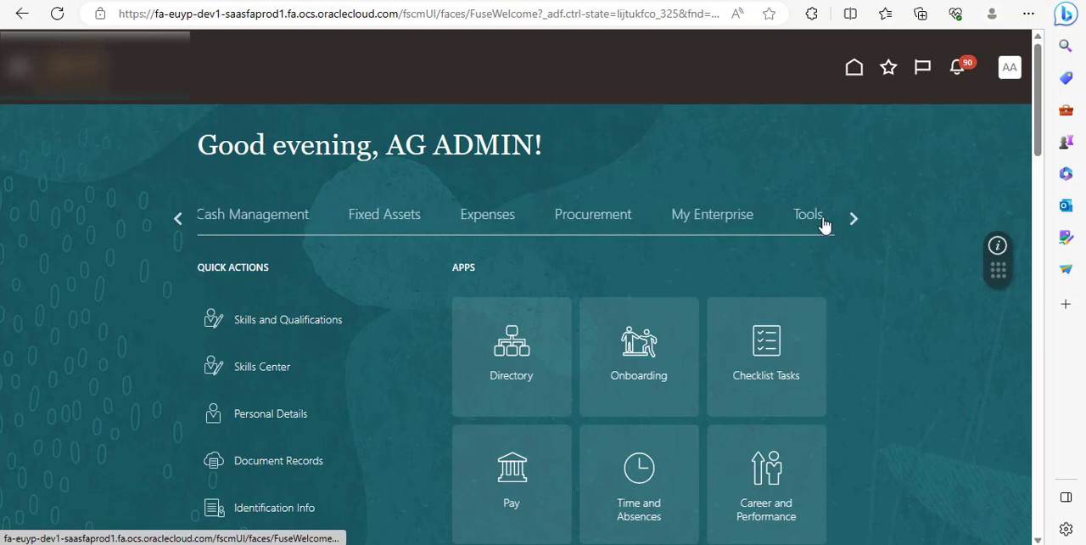
left_click(848, 218)
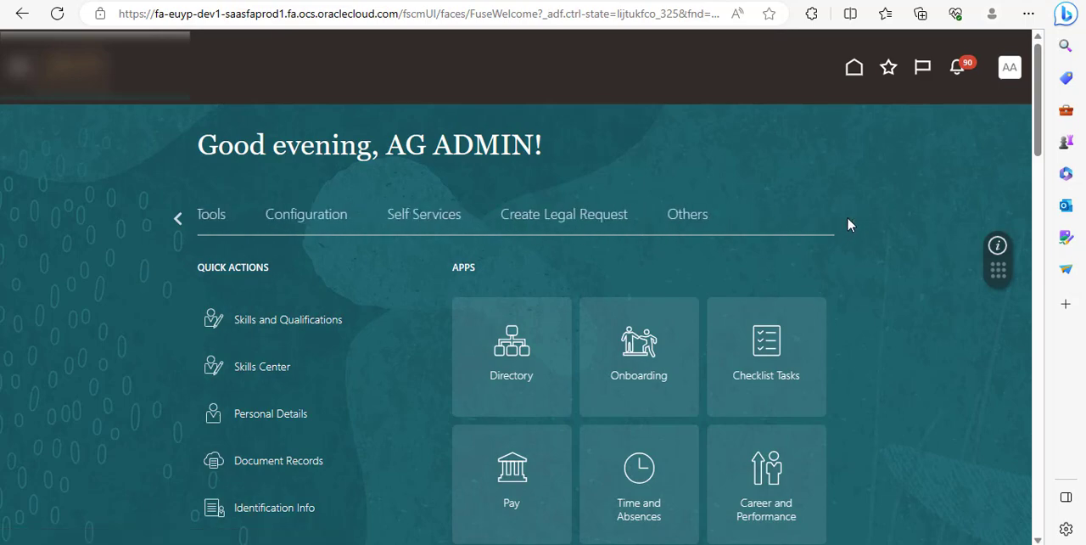
left_click(182, 218)
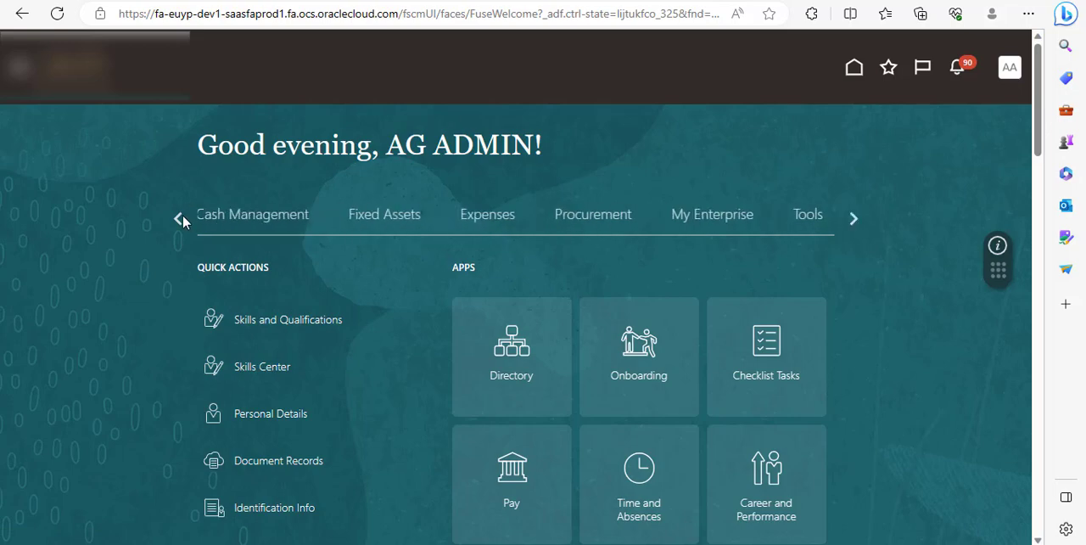
left_click(182, 218)
left_click(182, 218)
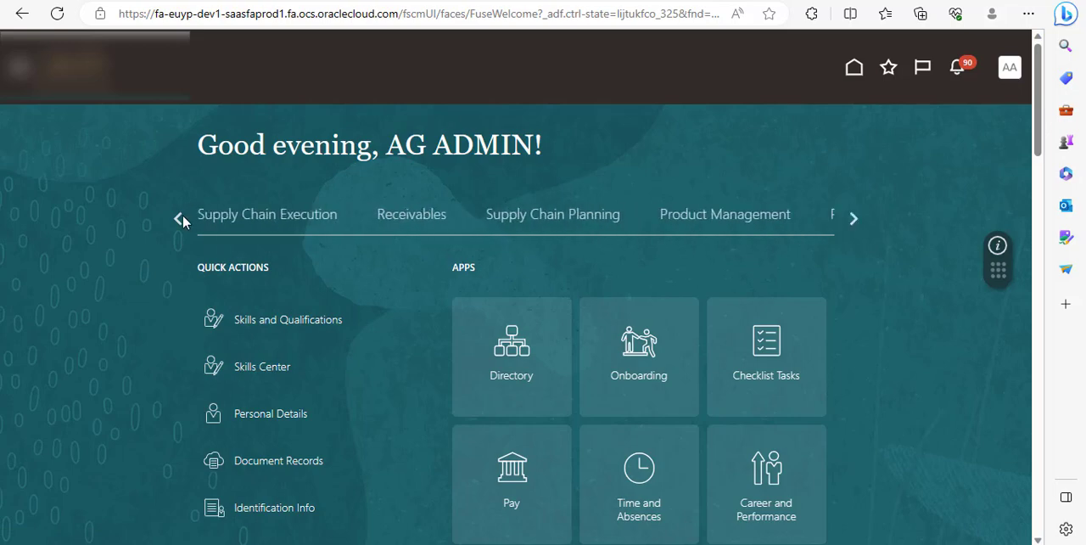
left_click(182, 218)
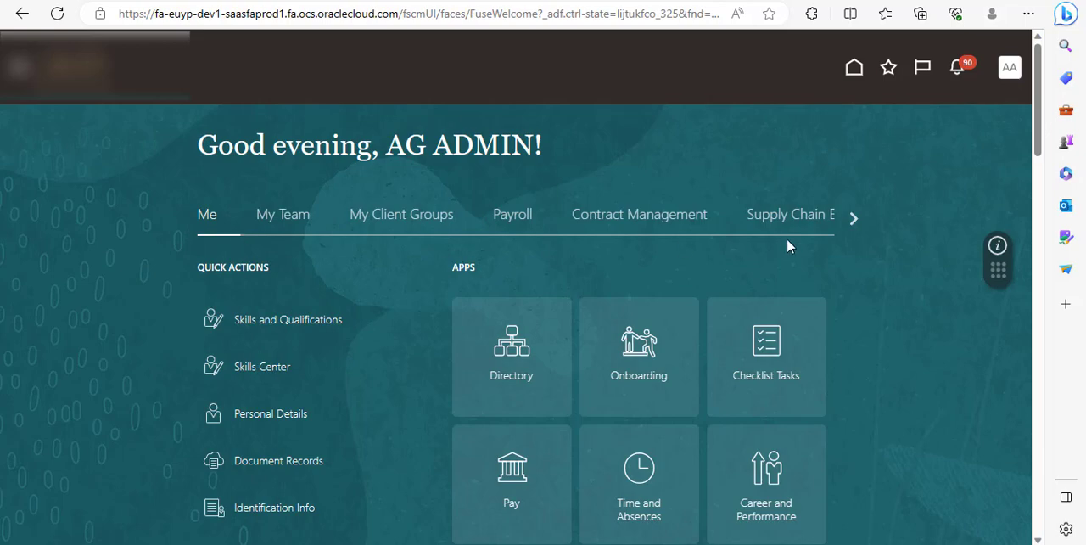
left_click(849, 217)
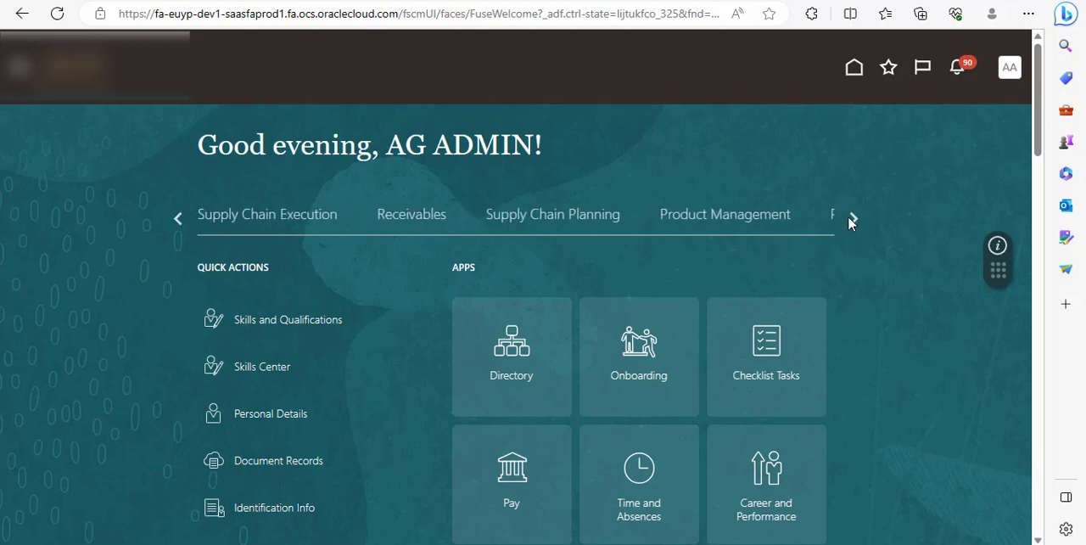
left_click(851, 219)
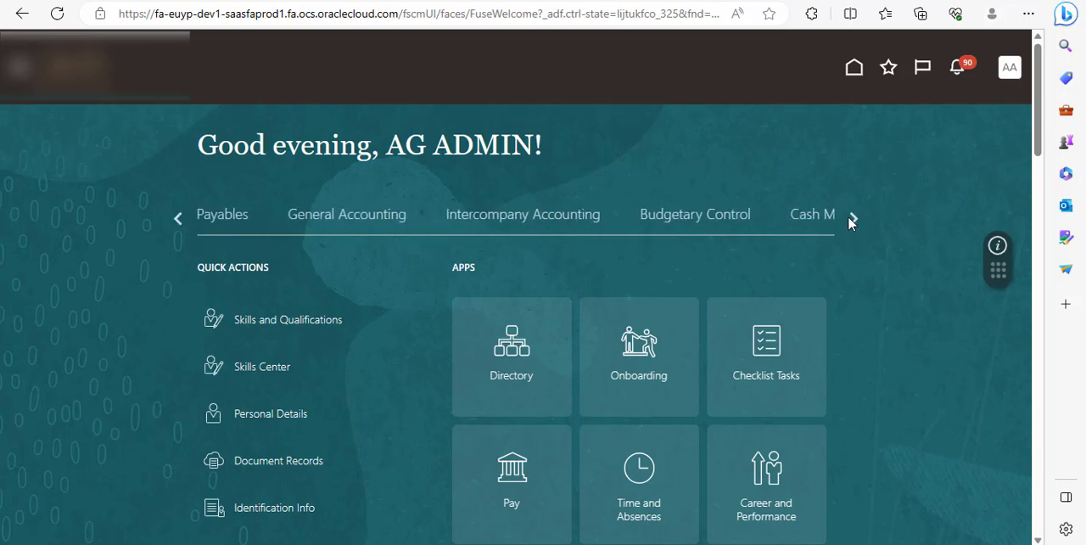
left_click(237, 219)
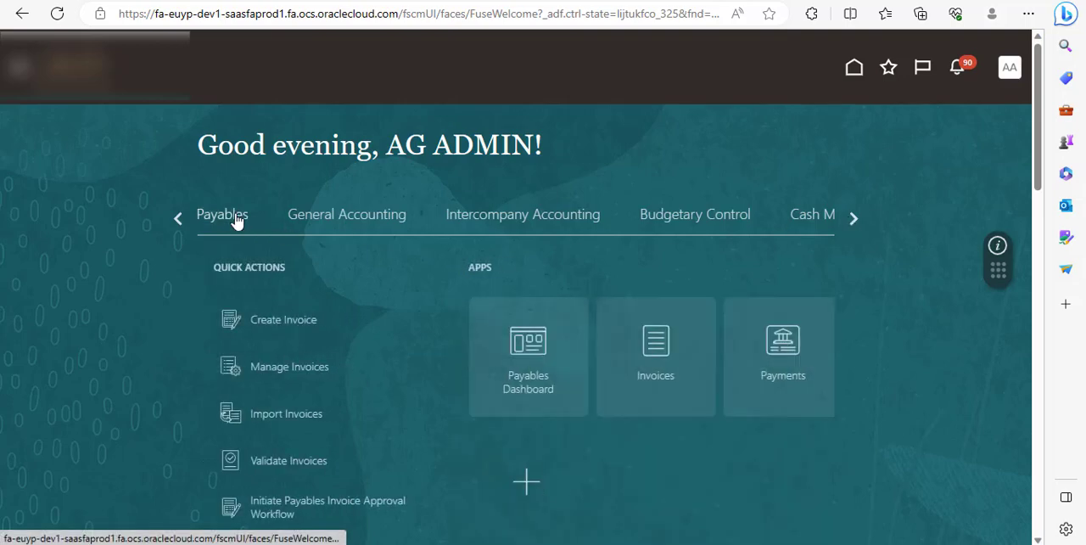
left_click(641, 350)
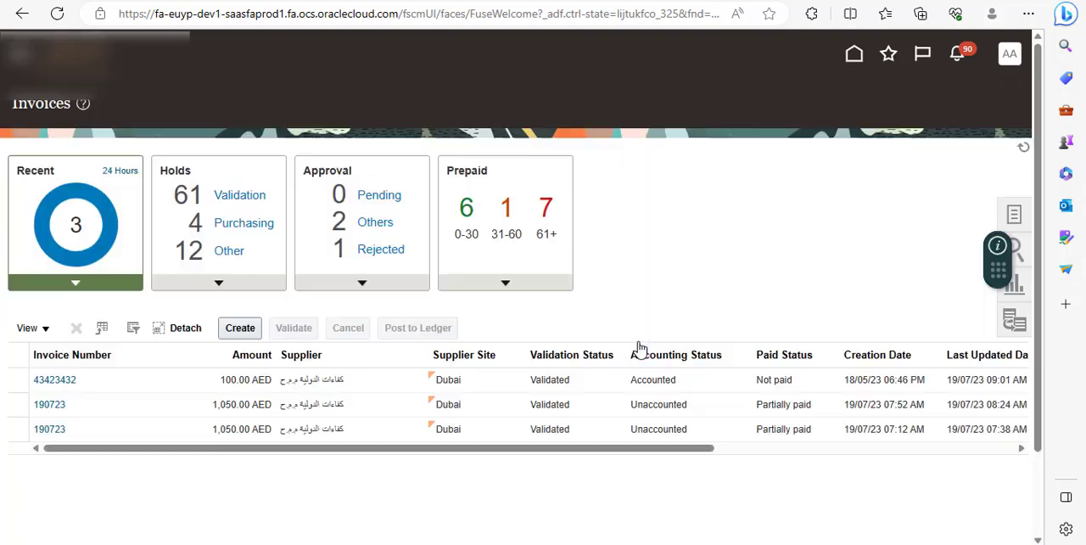
Start the Create Recurring Invoices task, open its spreadsheet in Excel and accept the connection to the application URL.
left_click(1015, 219)
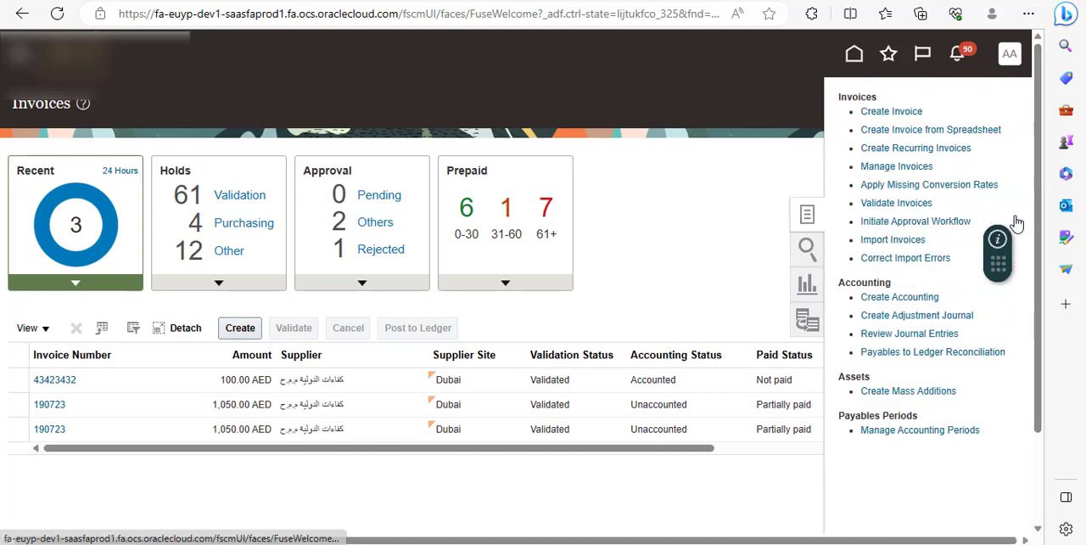
left_click(915, 148)
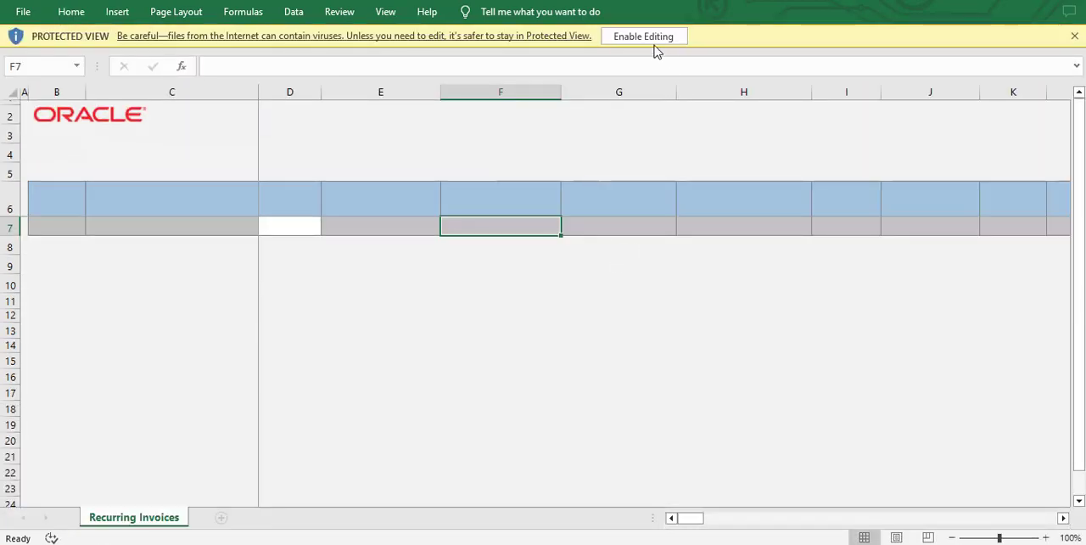
left_click(650, 38)
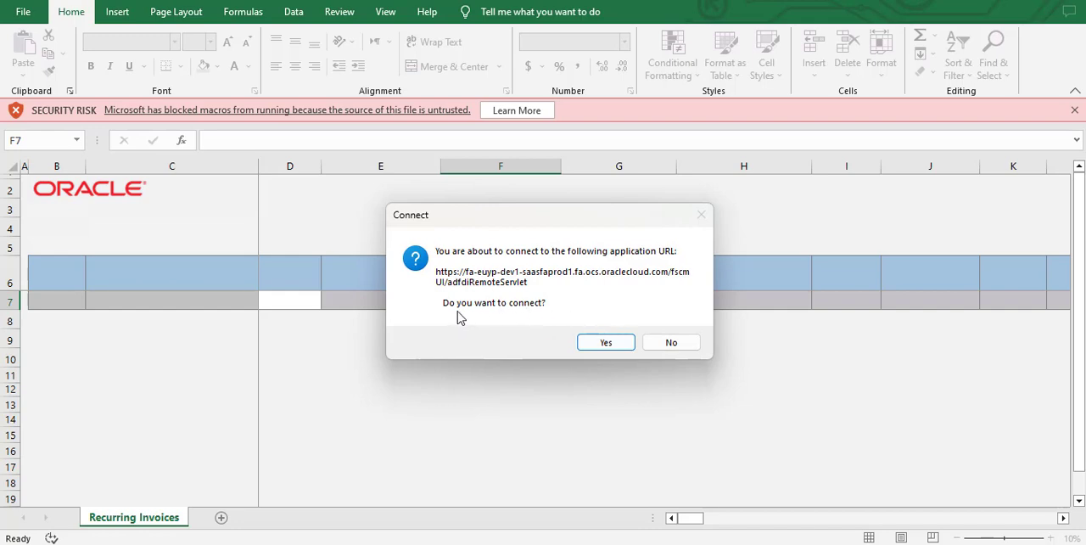
left_click(621, 342)
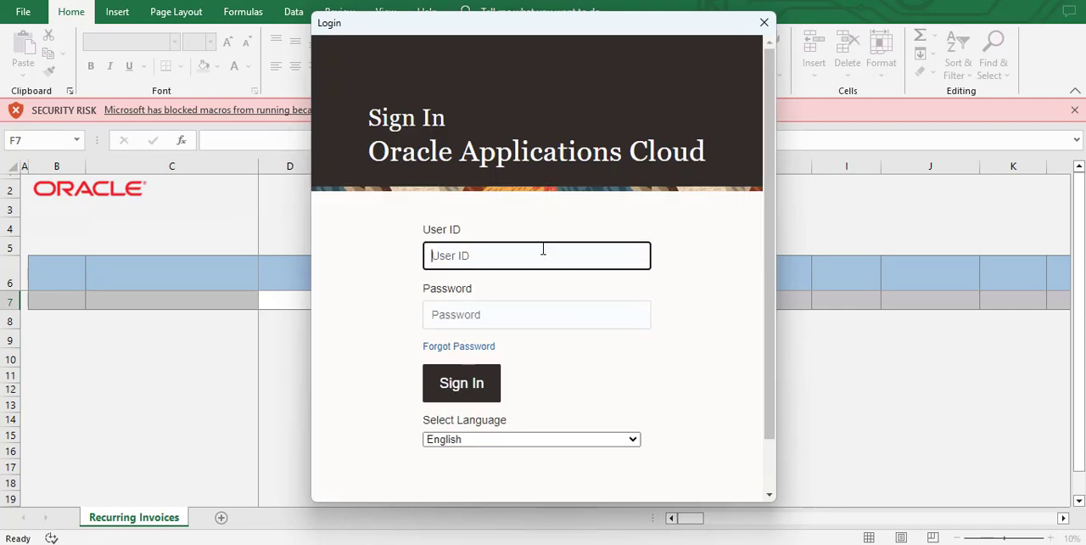
Sign in to Oracle Applications Cloud with the user ID and password, and skip the Desktop Integration add-in update.
type("ag.admin")
key("Tab")
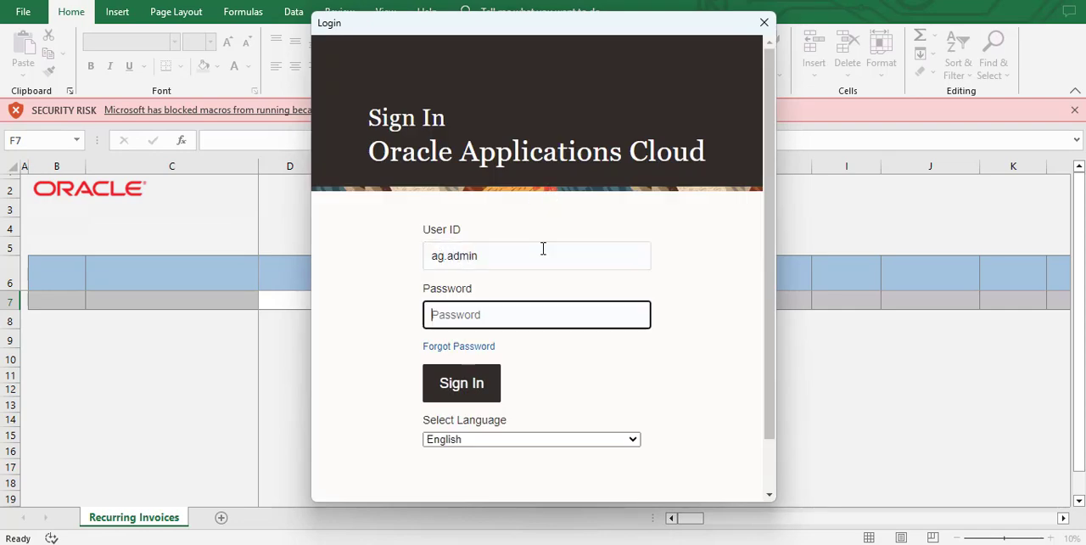
type("•")
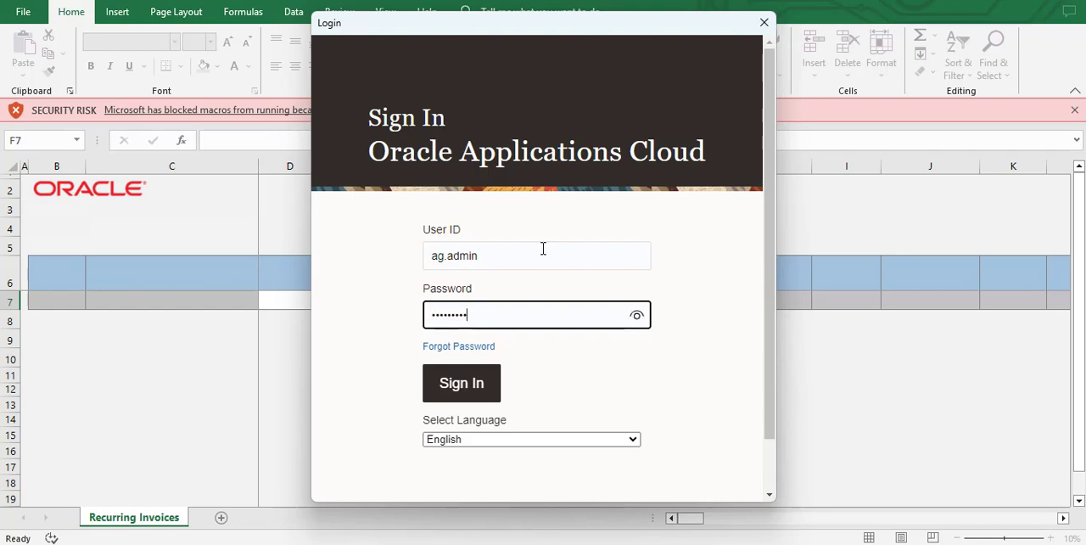
key("Return")
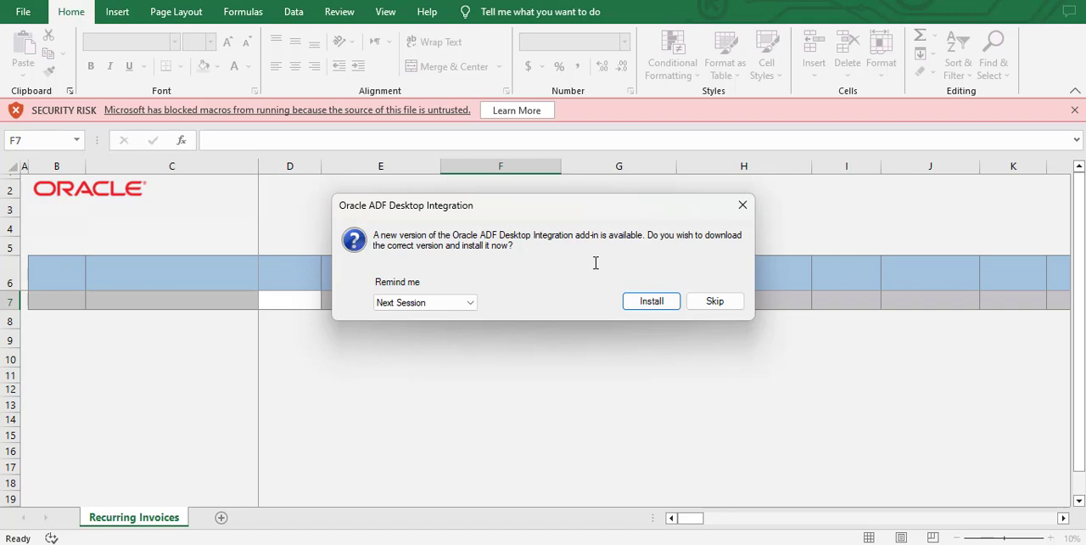
left_click(735, 304)
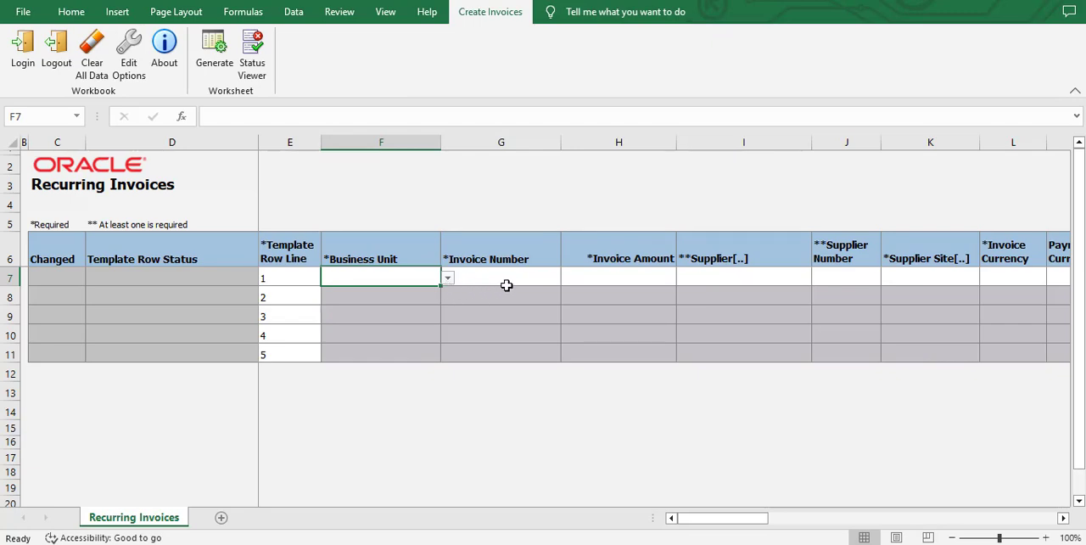
Choose business unit AM.دائرة البلدية والتخطيط BU for template row 1 and enter "recurring" as the invoice number.
left_click(449, 277)
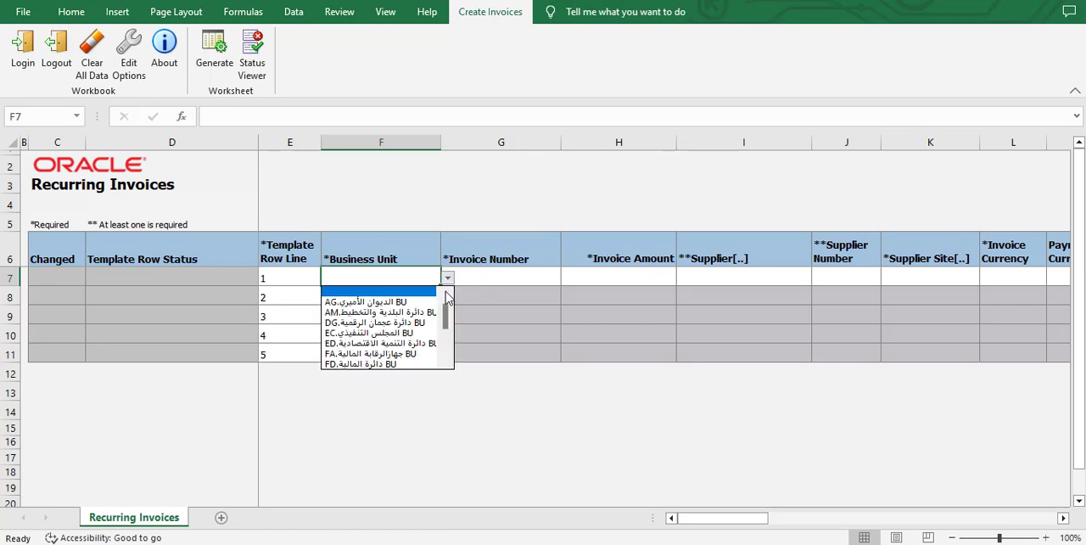
left_click(401, 312)
left_click(507, 275)
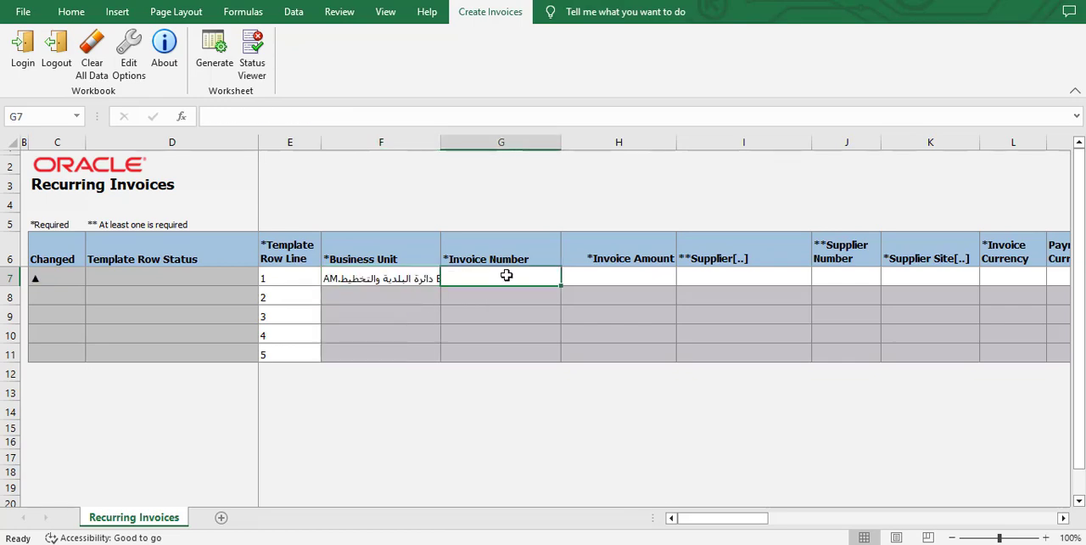
type("re")
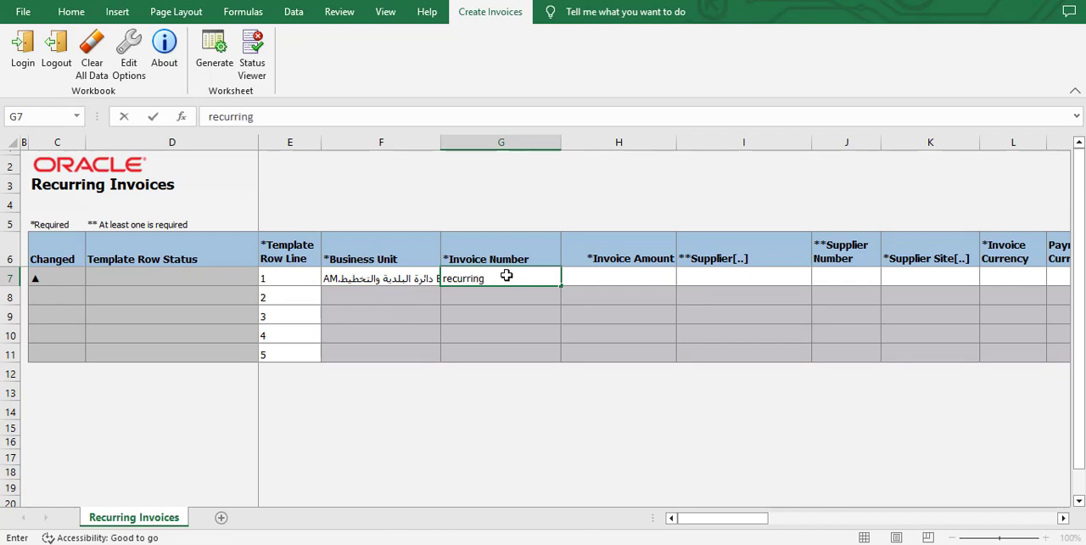
type("curring")
key("Tab")
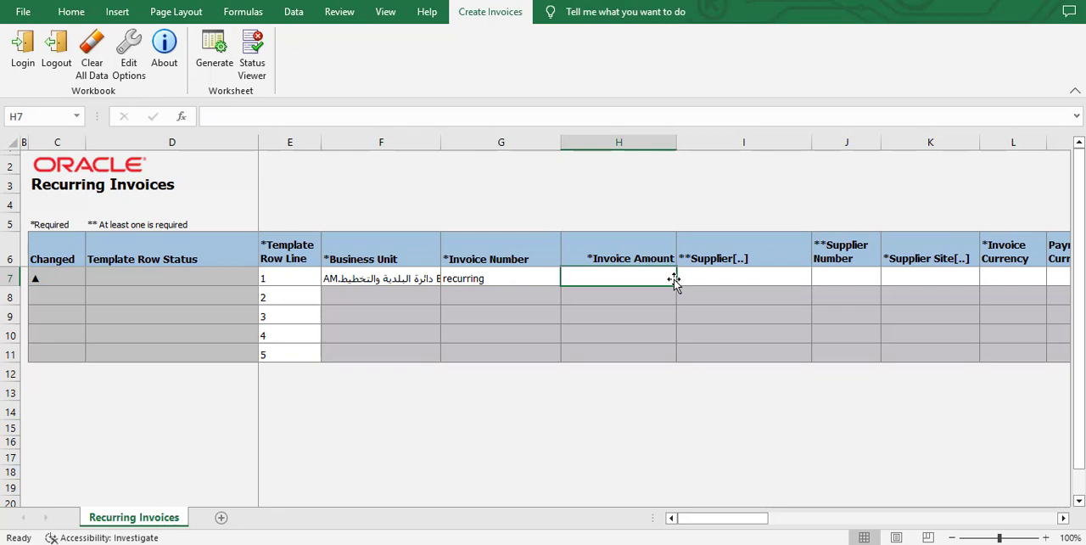
Enter an invoice amount of 10000 and supplier number 10012 in template row 1.
type("10000")
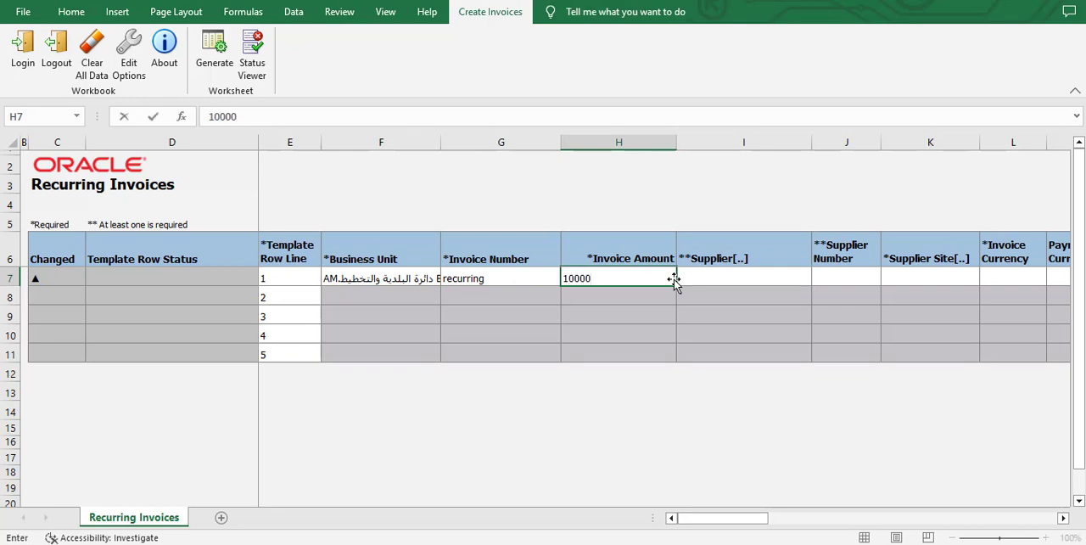
key("Tab")
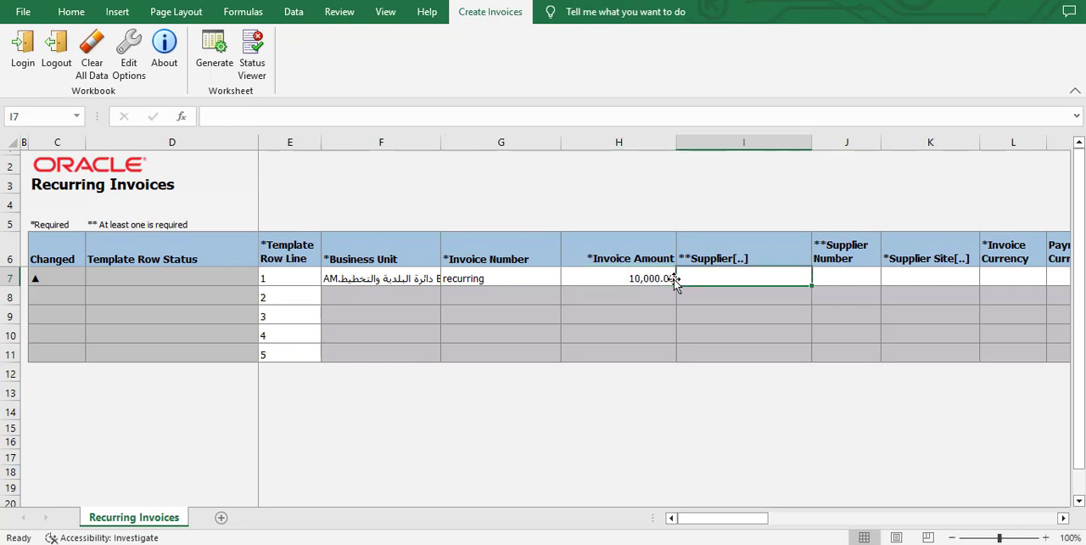
left_click(841, 273)
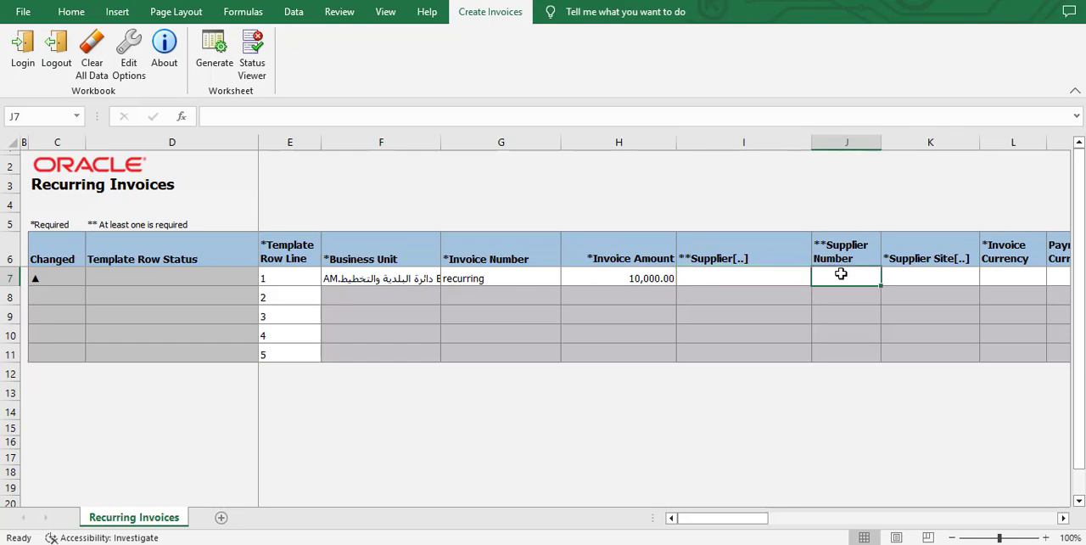
type("10012")
key("Tab")
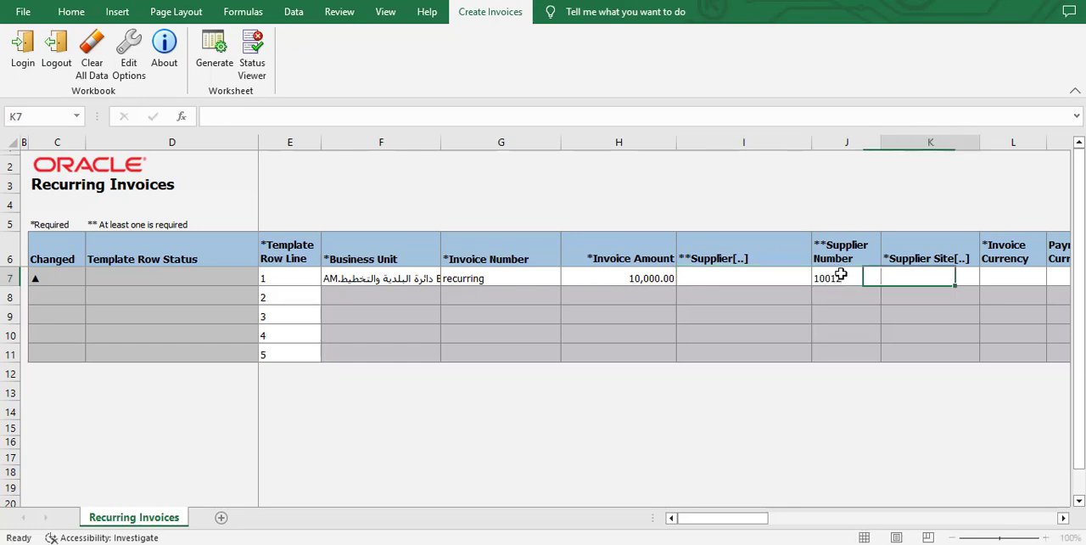
Look up the supplier by supplier number 10012 and insert it into the Supplier cell of row 1.
left_click(773, 285)
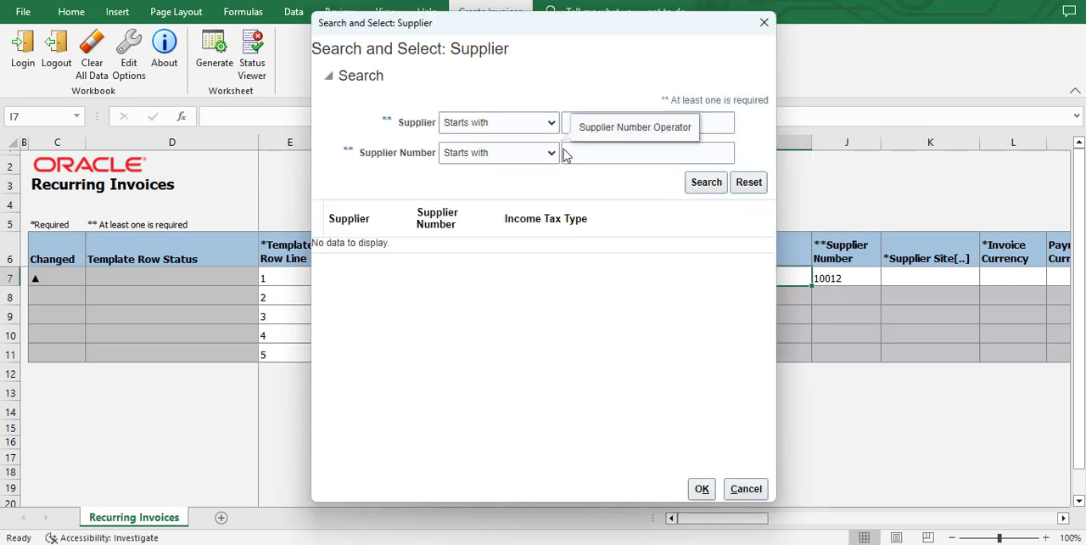
left_click(637, 150)
type("10012")
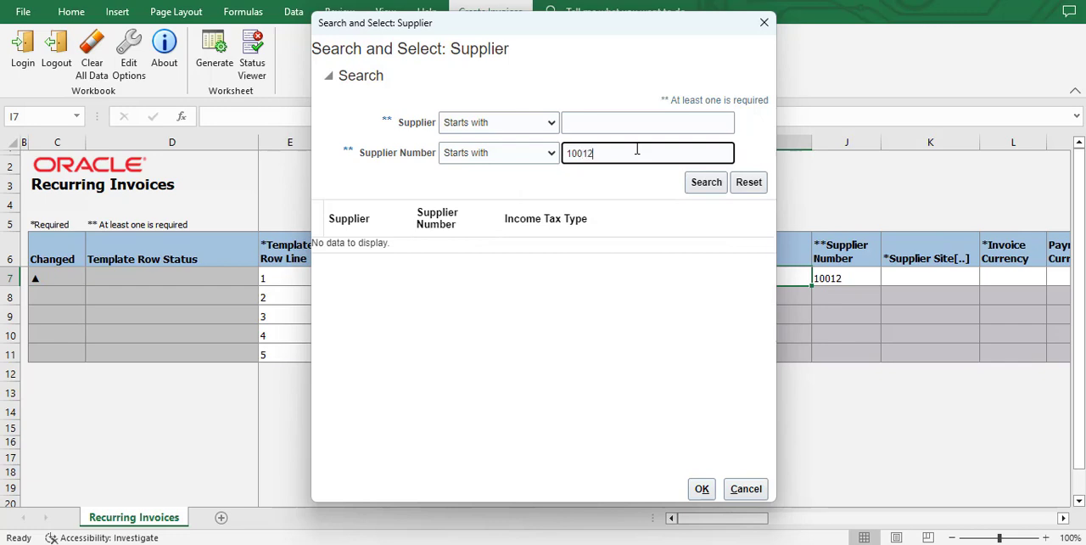
left_click(701, 182)
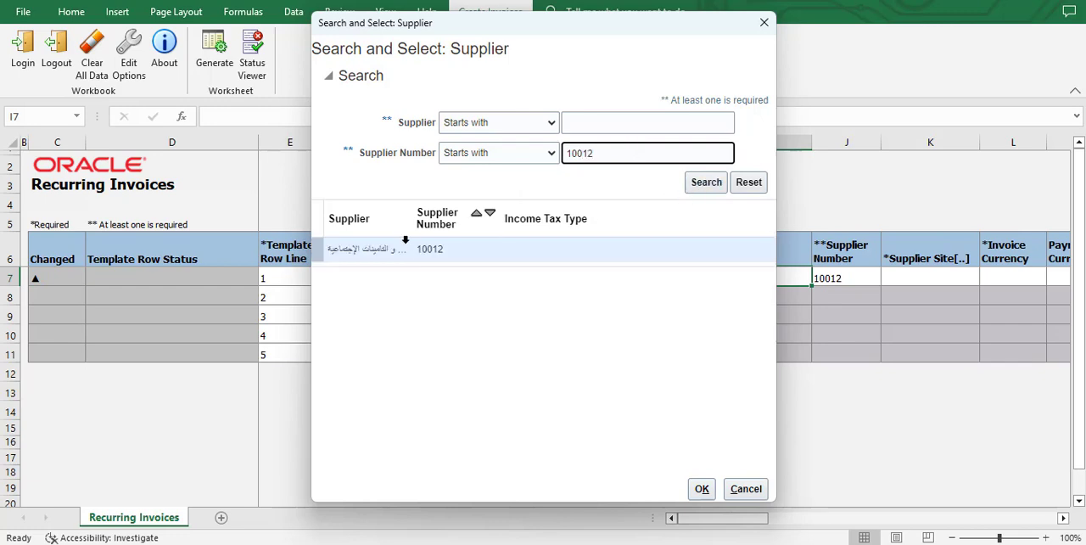
left_click(701, 489)
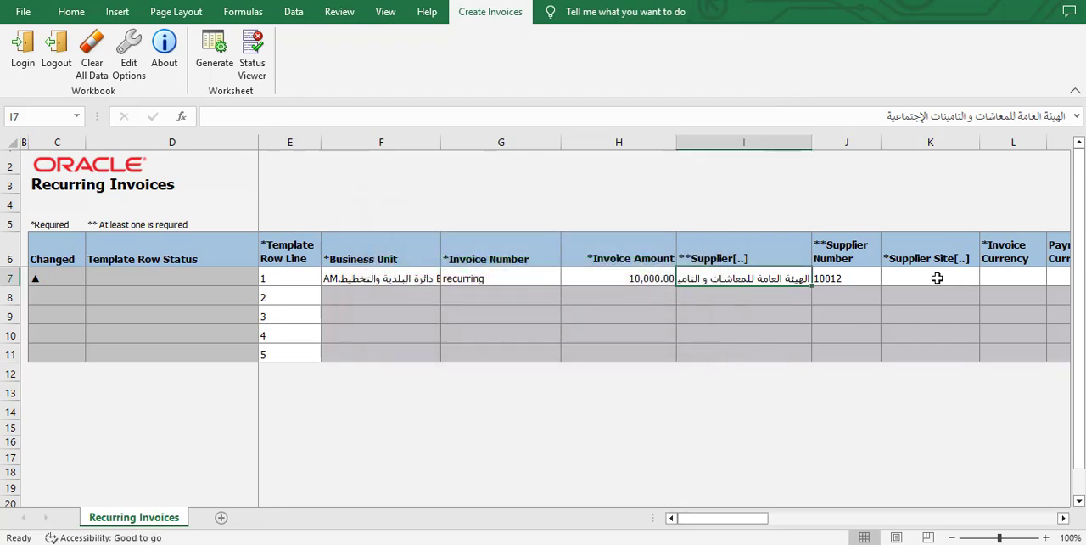
Search supplier sites starting with "a" and assign the Abu Dhabi site to row 1.
left_click(940, 285)
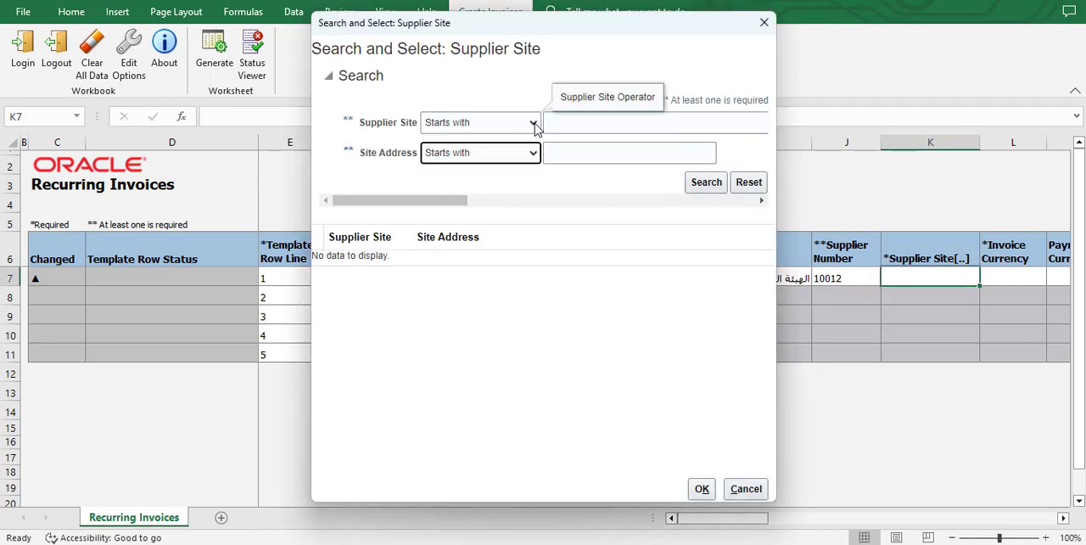
left_click(556, 122)
type("a")
left_click(707, 186)
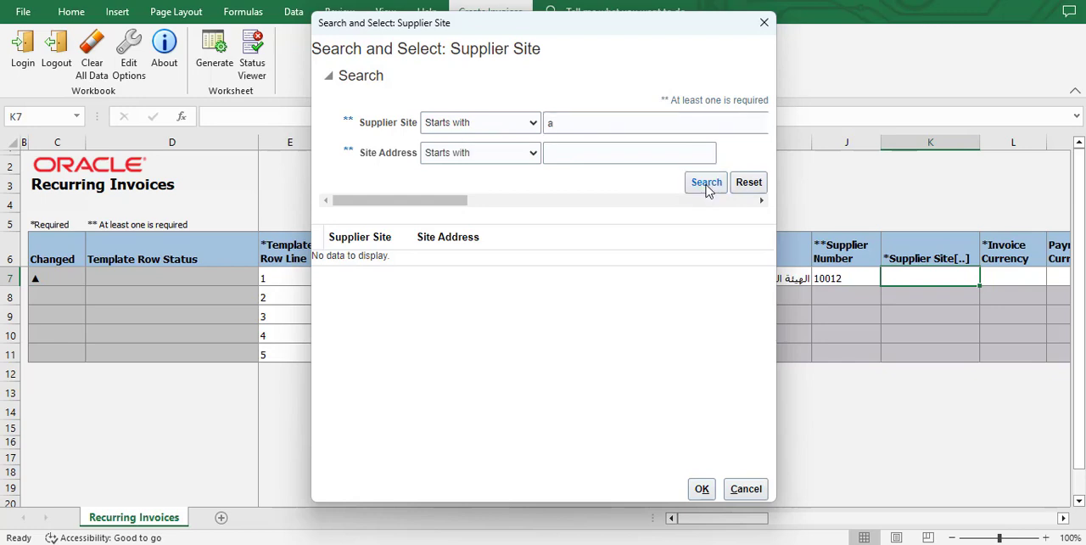
left_click(701, 489)
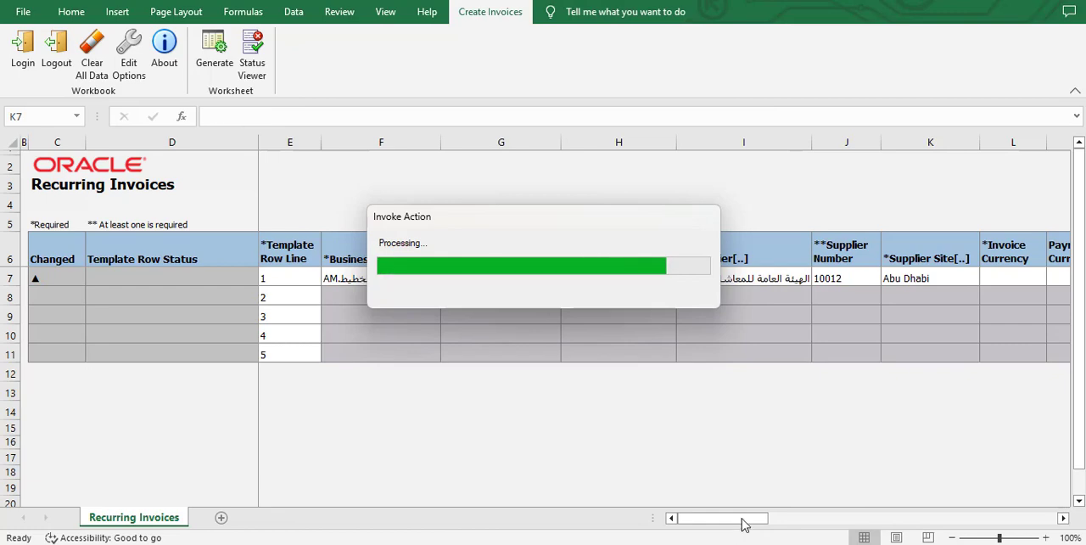
left_click_drag(742, 519, 761, 519)
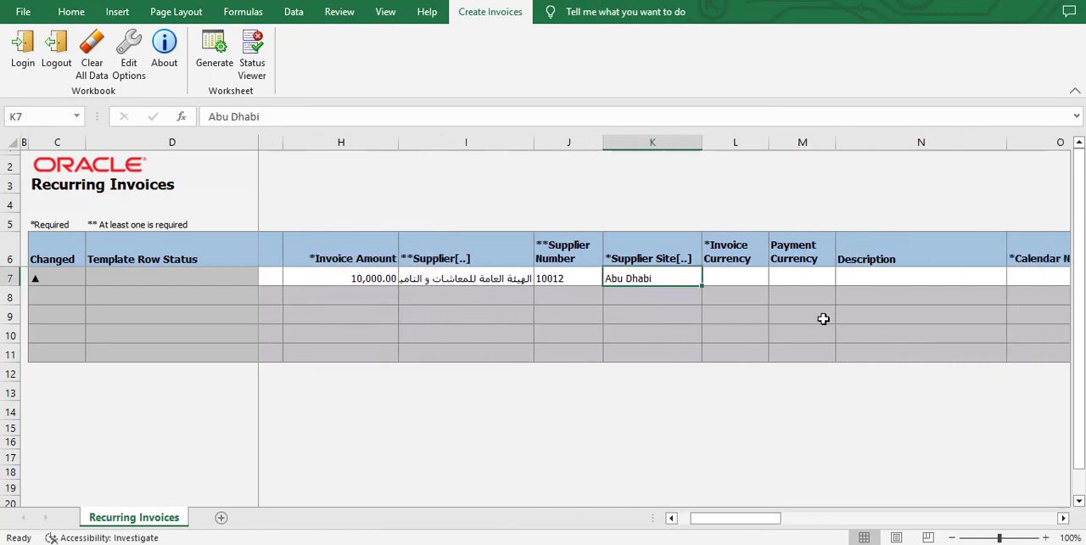
Set both the invoice currency and the payment currency of template row 1 to AED.
left_click(738, 278)
left_click(751, 281)
left_click(731, 274)
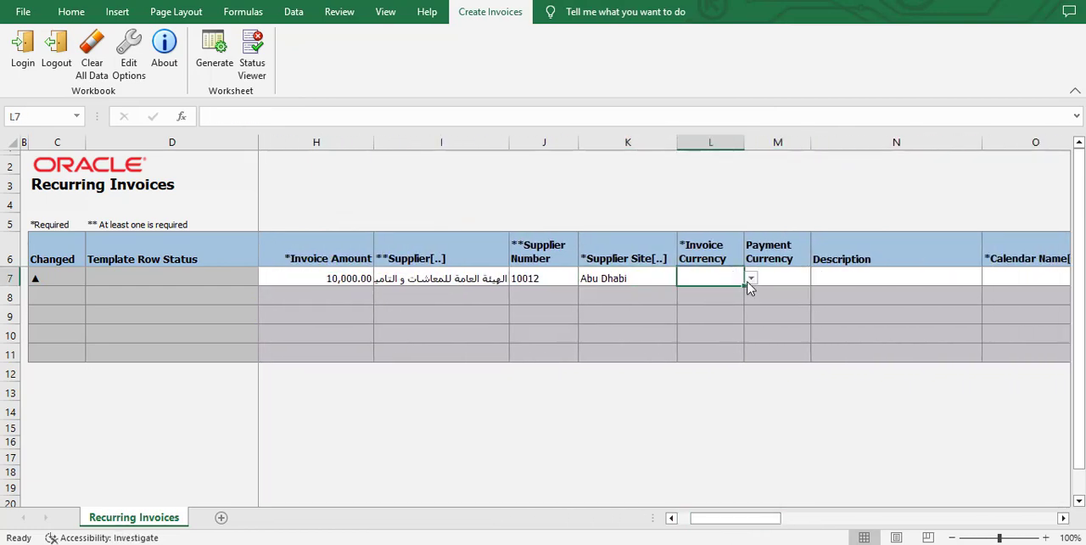
left_click(751, 281)
left_click(739, 315)
left_click(805, 275)
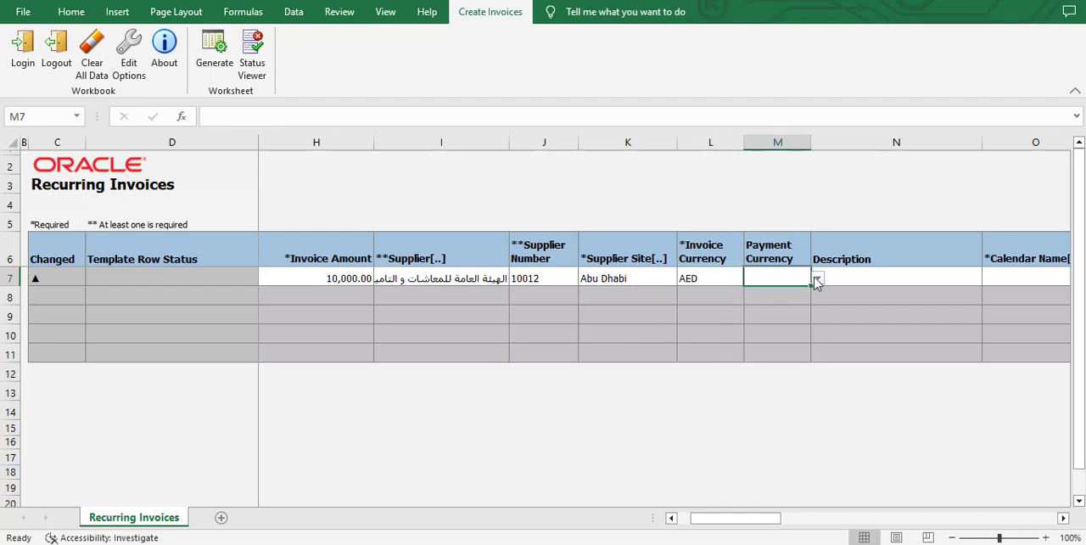
left_click(817, 279)
left_click(720, 309)
Enter "recurring rent invoice" as the description of template row 1.
left_click_drag(772, 506, 776, 509)
left_click(802, 269)
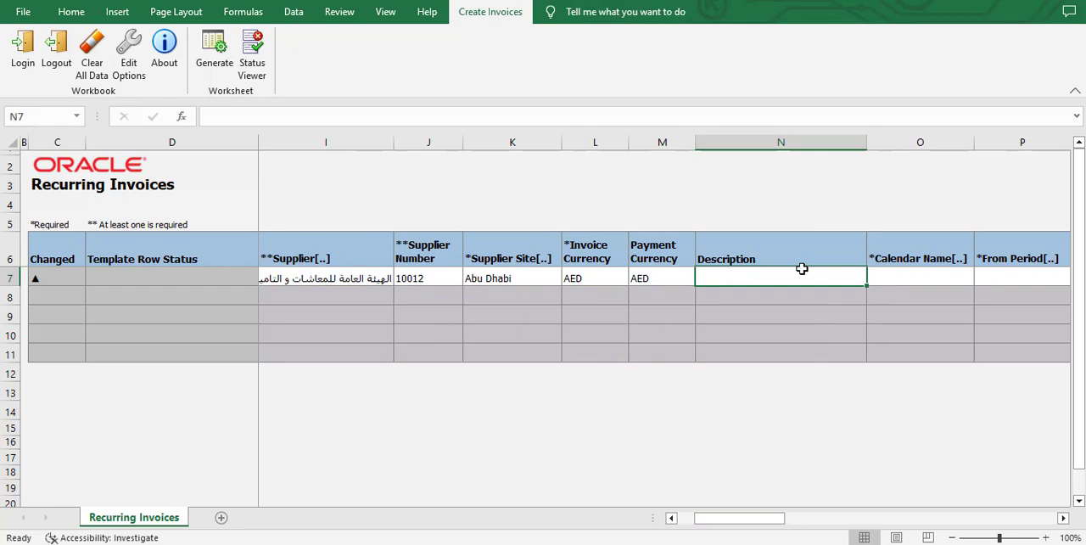
type("recurring rent inv")
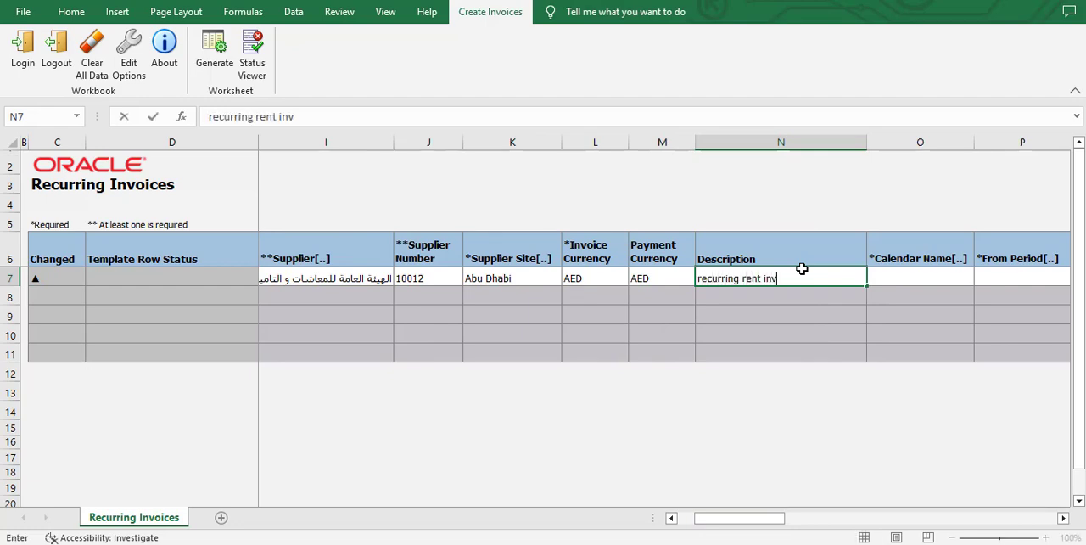
type("oice")
Look up the available calendars and assign the monthly "Recurring Invoi" calendar to template row 1.
key("Tab")
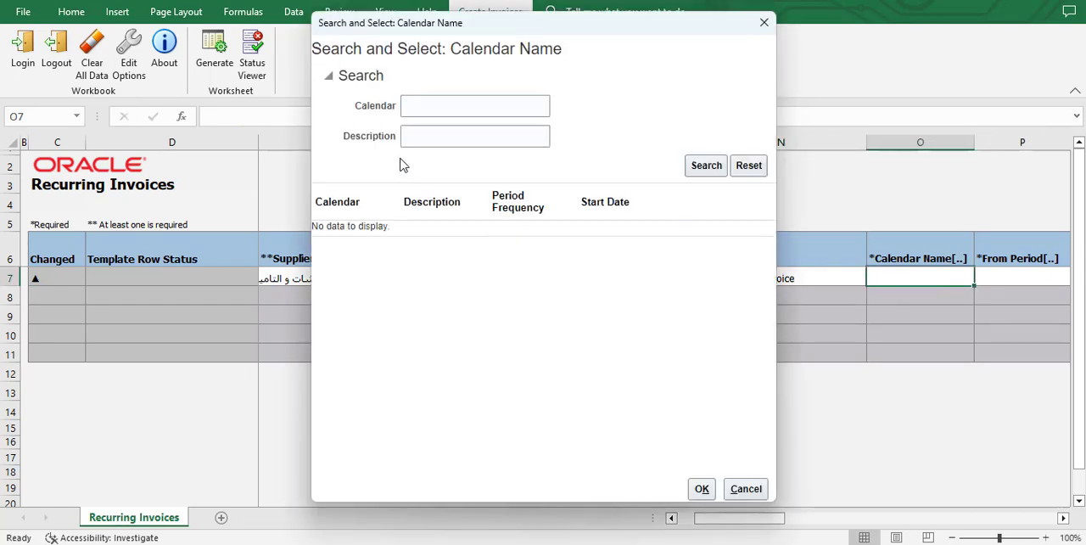
left_click(706, 166)
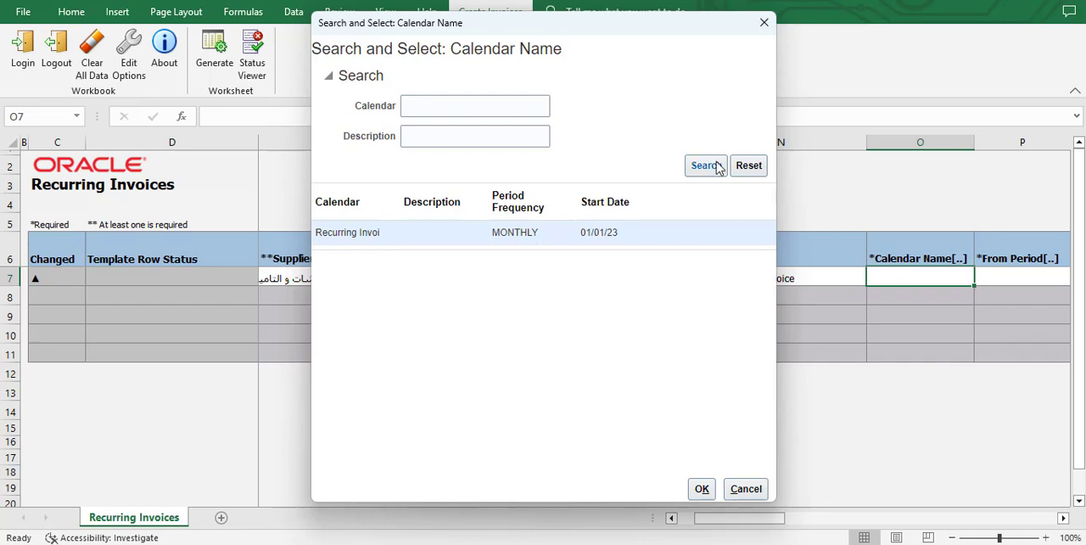
left_click(701, 491)
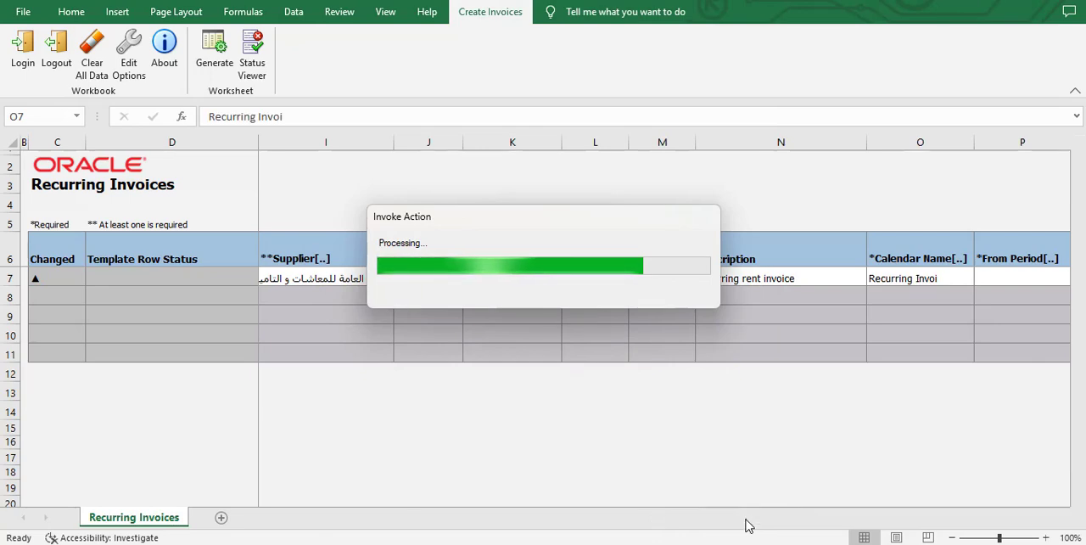
Look up the calendar periods and set the From Period of template row 1 to Jul-23.
left_click_drag(747, 526, 757, 524)
left_click(813, 279)
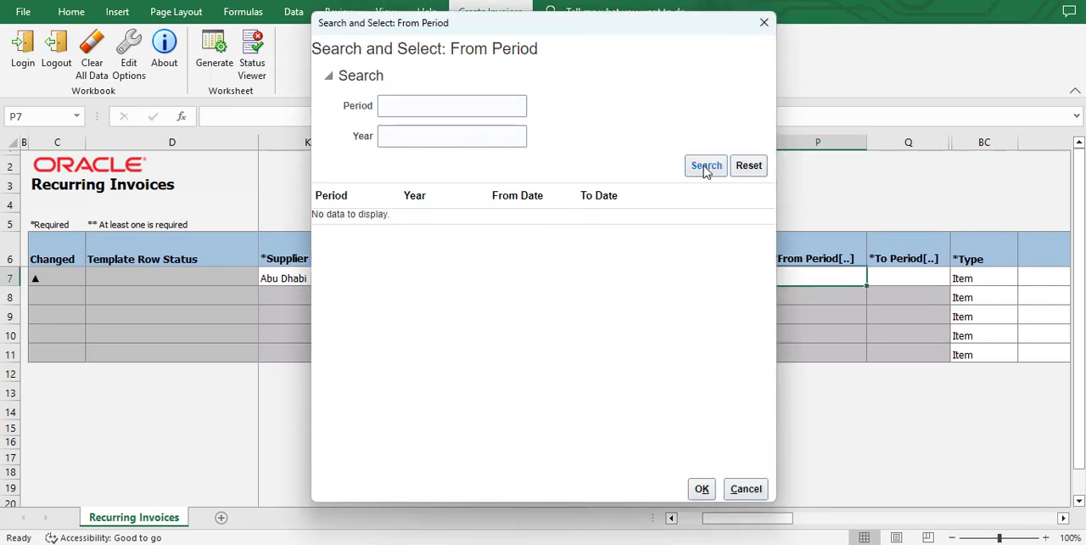
left_click(704, 166)
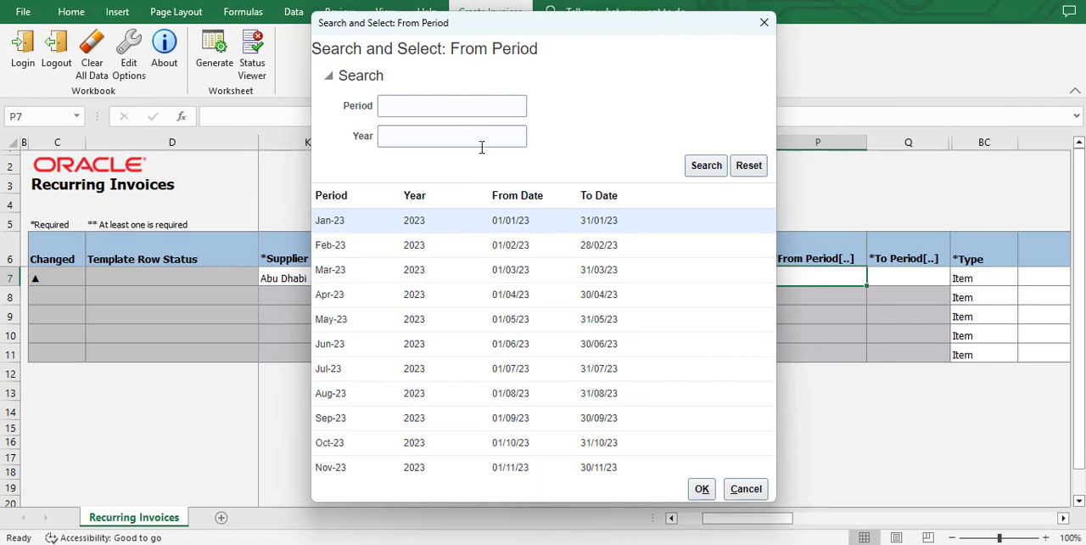
left_click(362, 343)
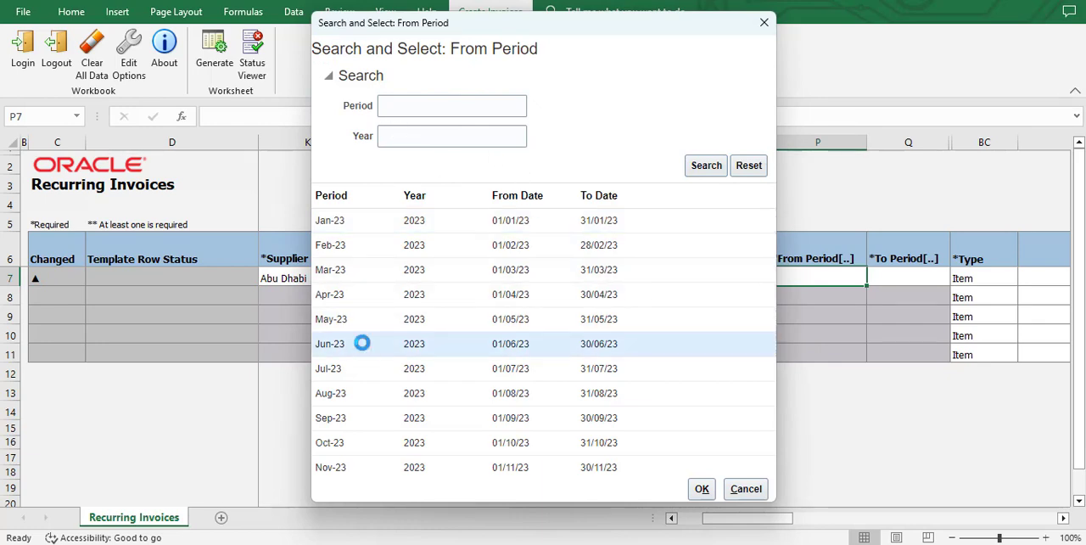
left_click(347, 369)
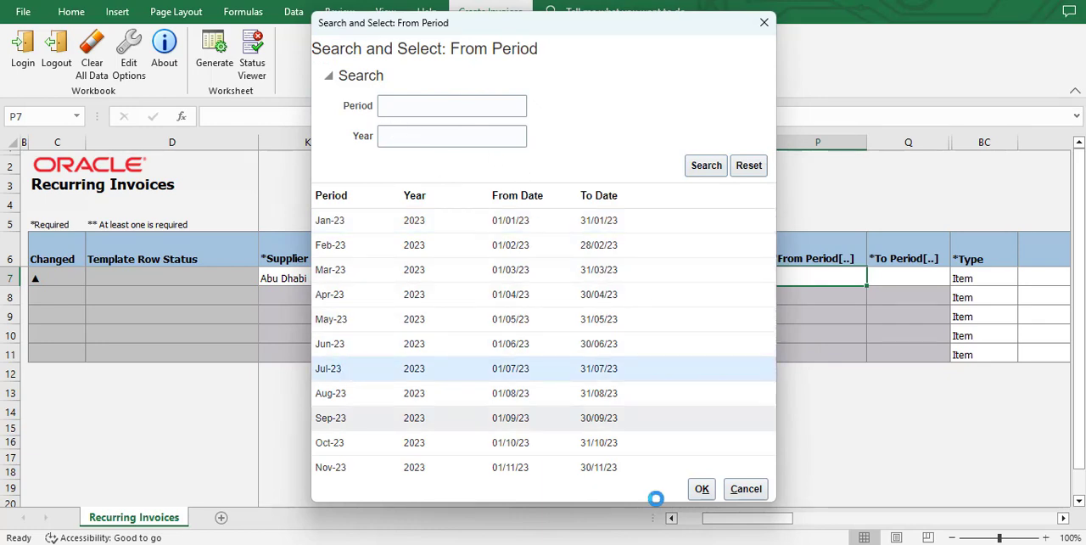
left_click(702, 490)
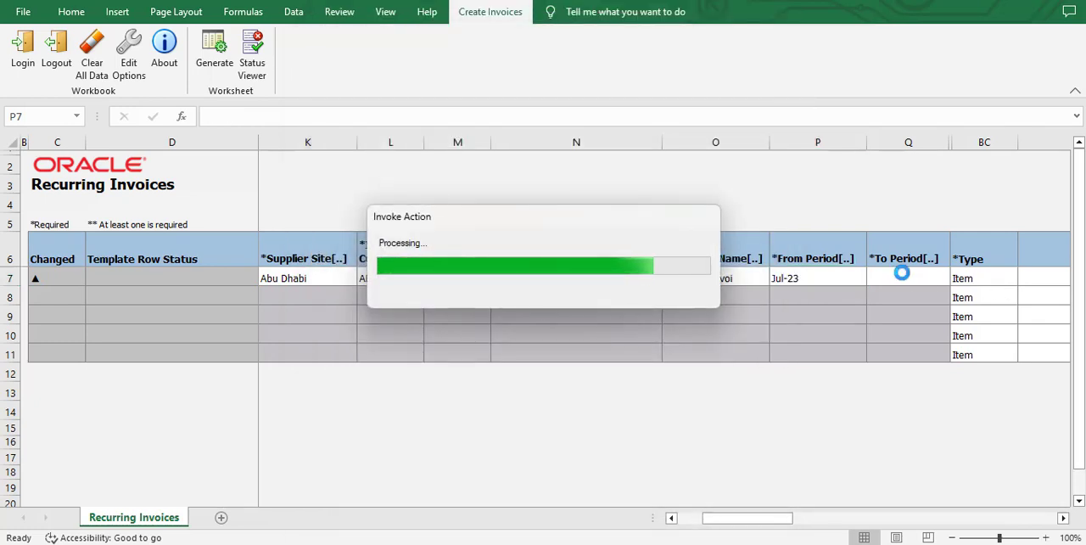
Look up the calendar periods and set the To Period of template row 1 to Sep-23.
double_click(903, 273)
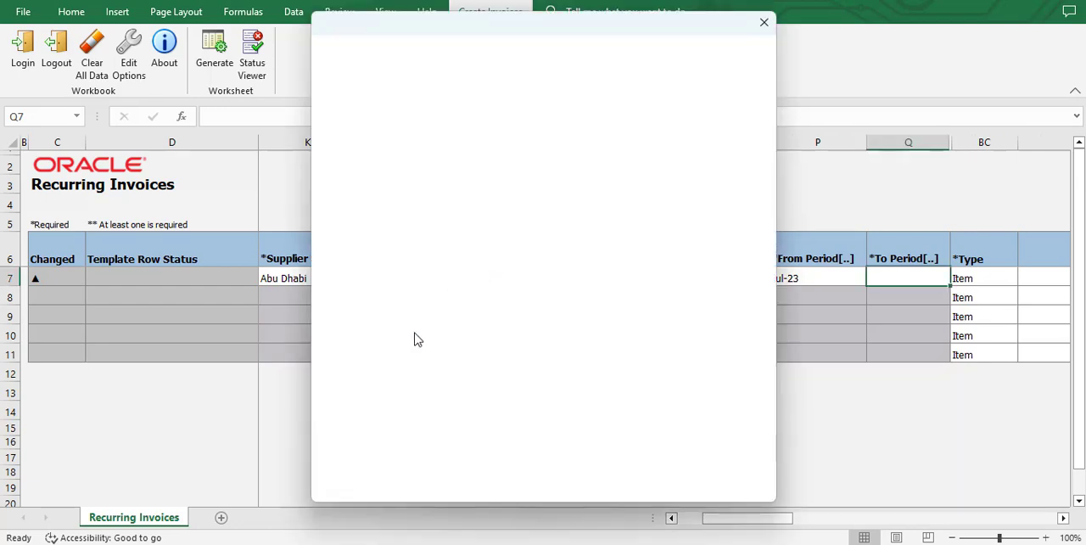
left_click(715, 168)
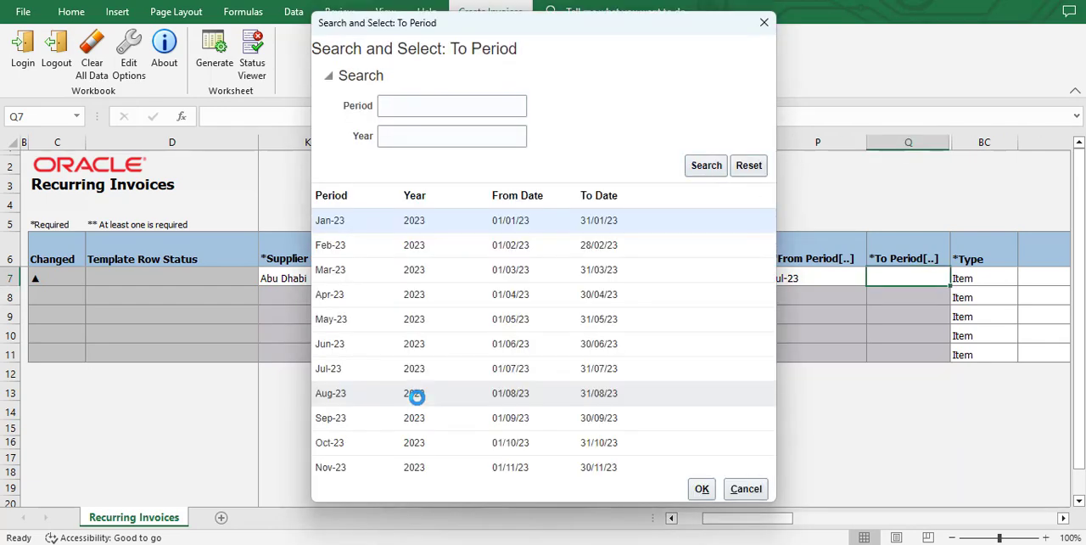
left_click(357, 418)
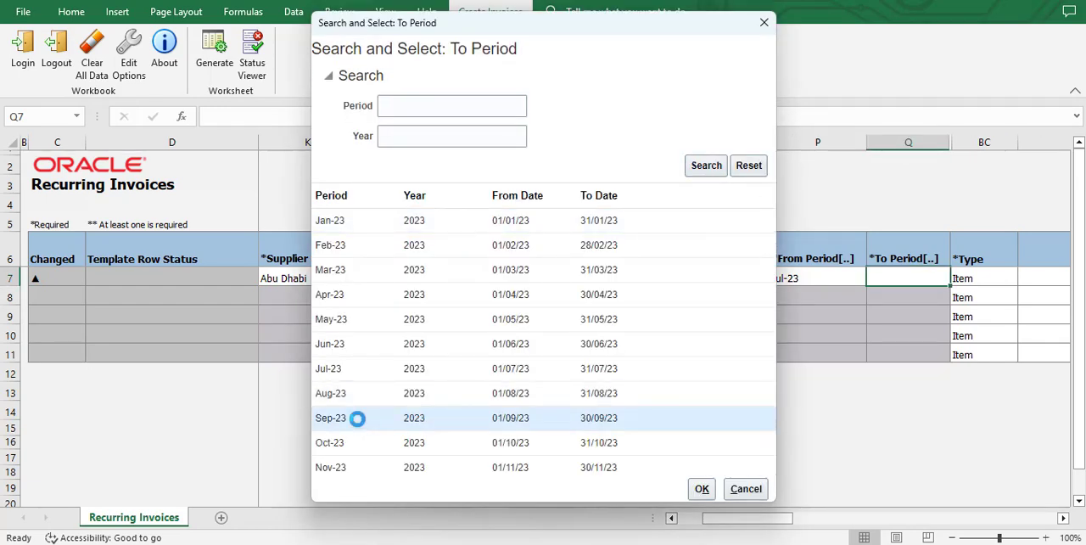
left_click(702, 490)
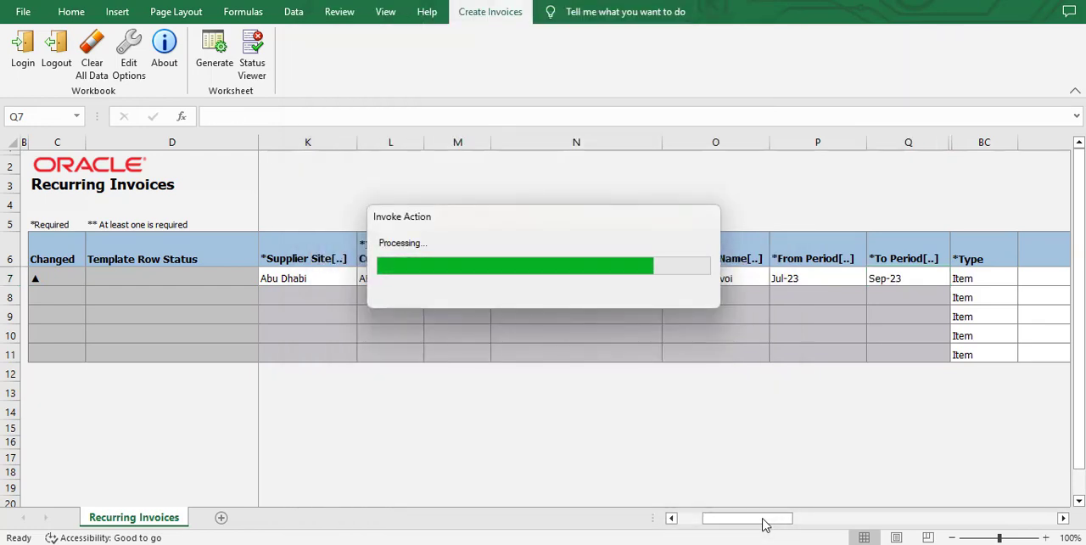
Start building row 1's distribution combination with Circle 0801, Program 0000000 and Unit 000000.
left_click_drag(763, 525, 854, 514)
left_click_drag(928, 525, 970, 520)
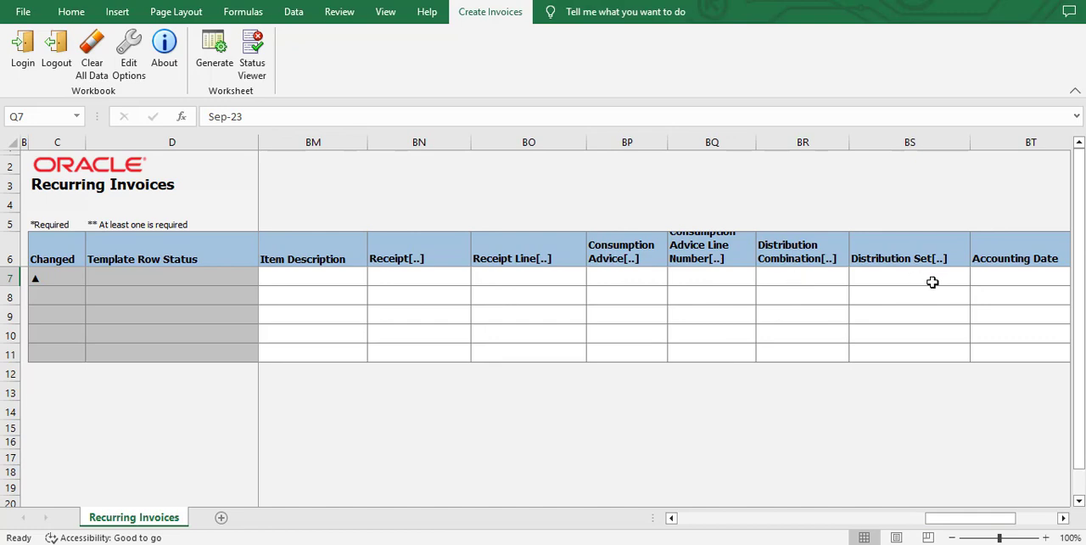
double_click(792, 277)
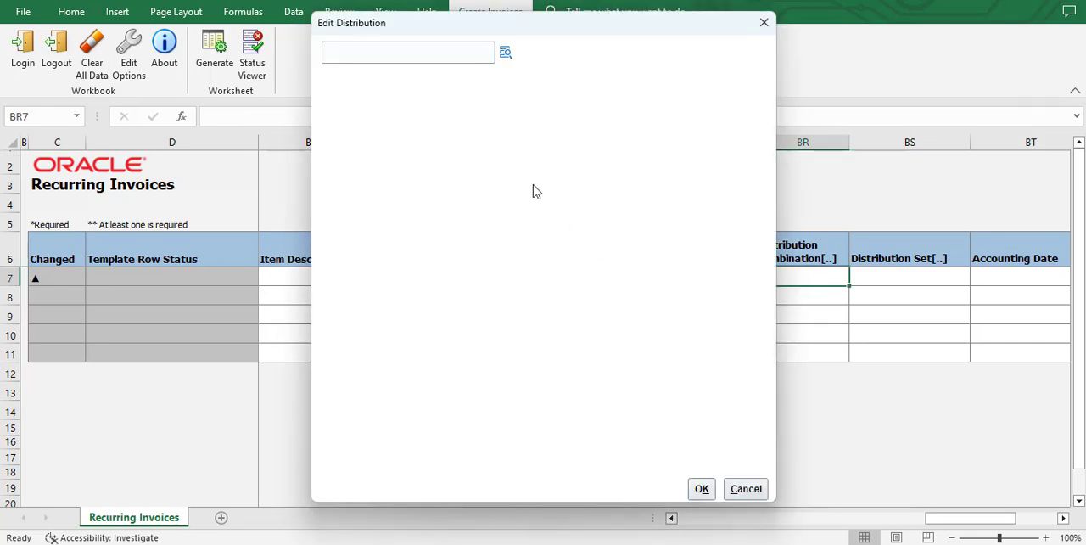
left_click(506, 53)
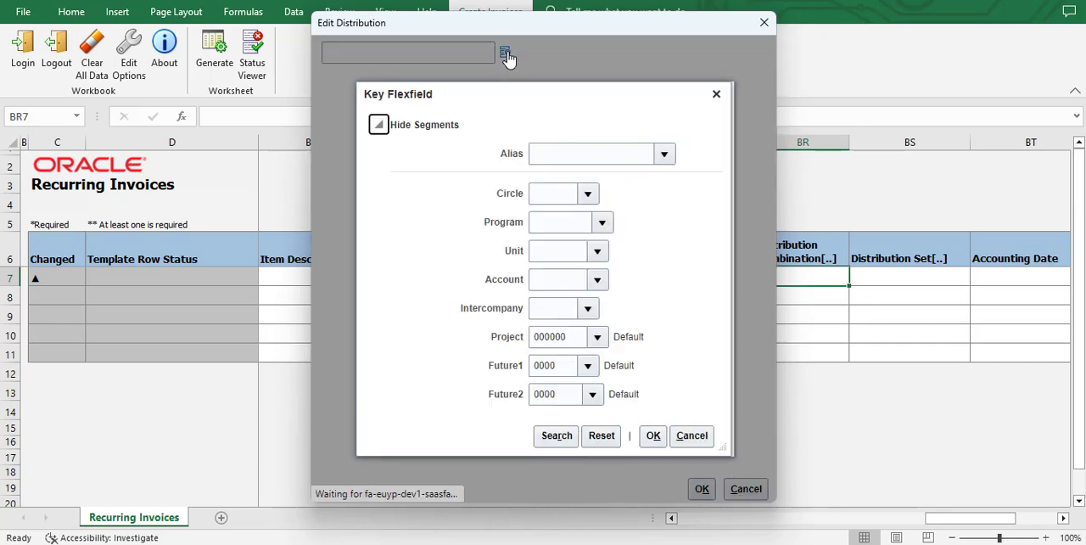
left_click(593, 191)
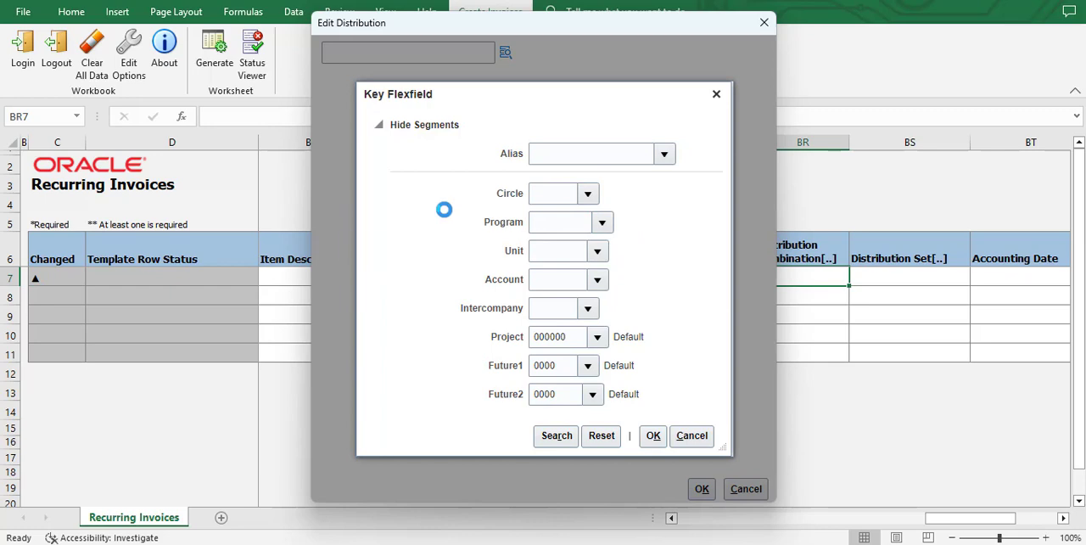
left_click(587, 202)
left_click(446, 219)
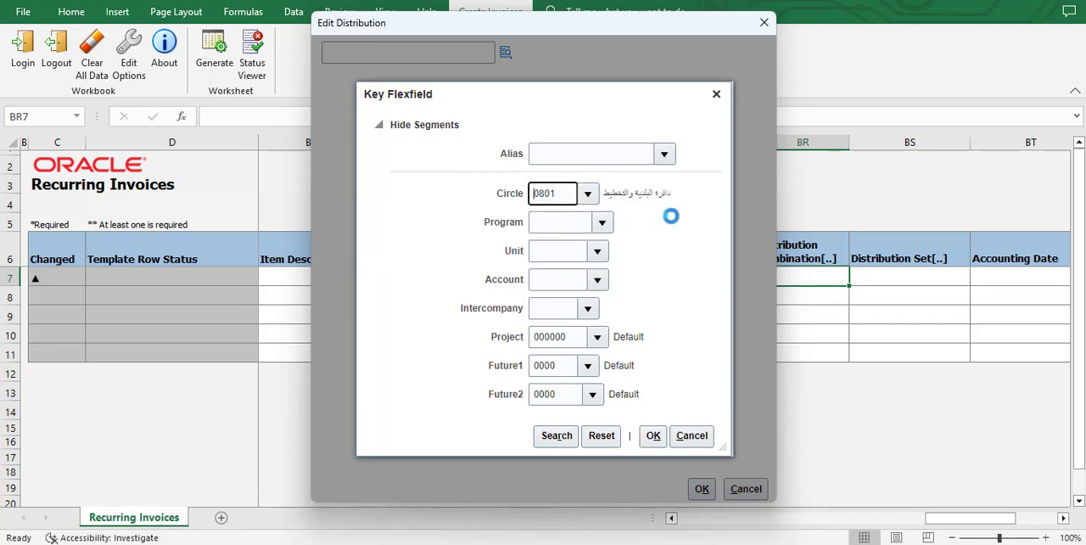
left_click(602, 221)
left_click(460, 258)
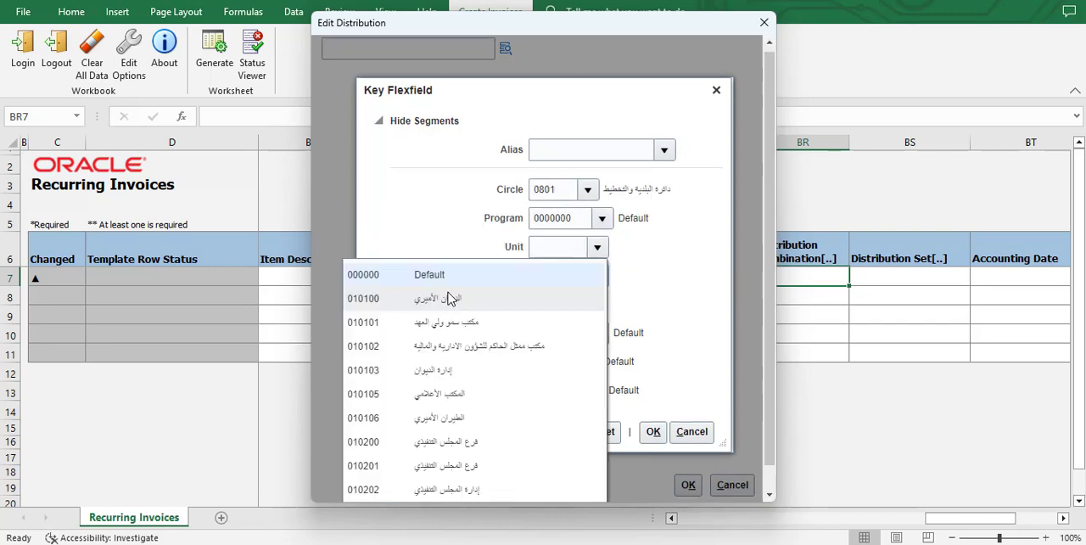
left_click(509, 274)
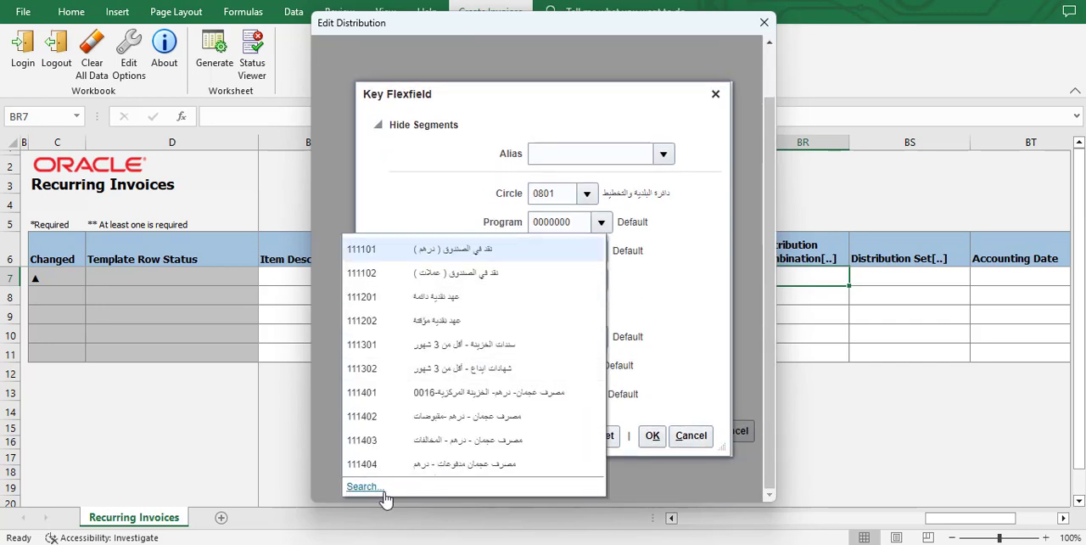
Search the Account segment for values starting with 5 and choose account 513202.
left_click(364, 486)
left_click(528, 136)
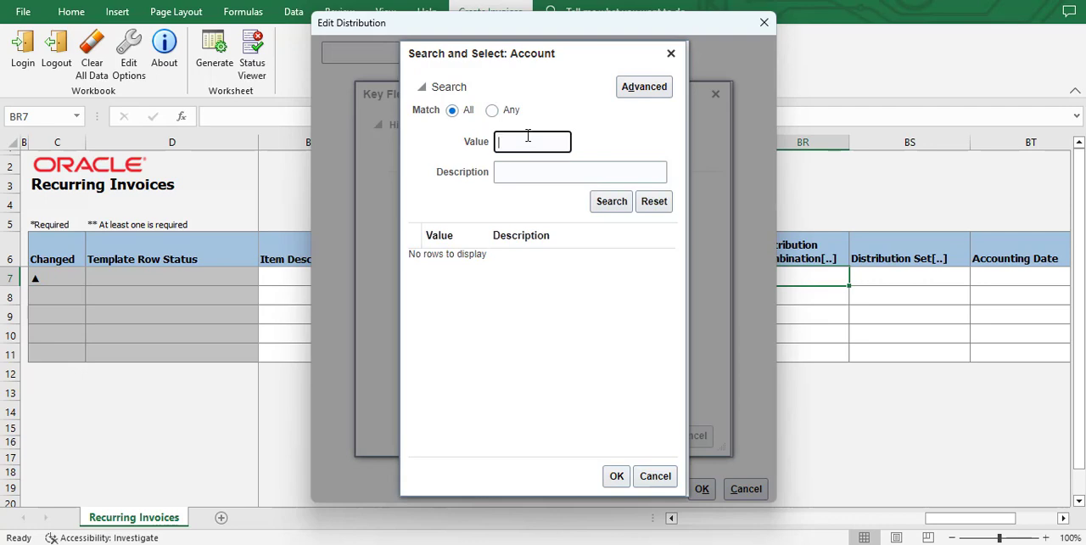
type("5")
key("Return")
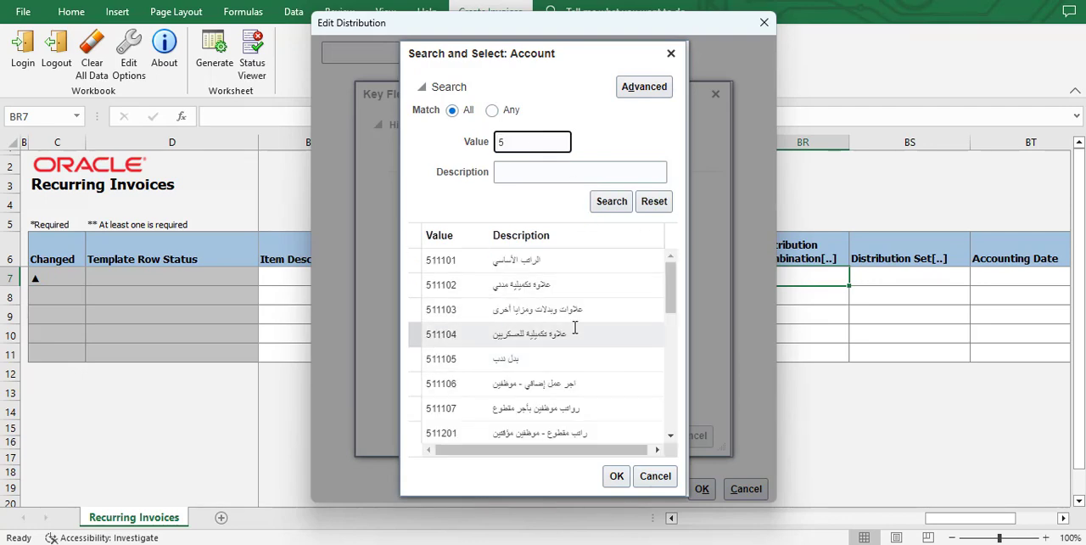
scroll(509, 339, "down", 10)
left_click(440, 336)
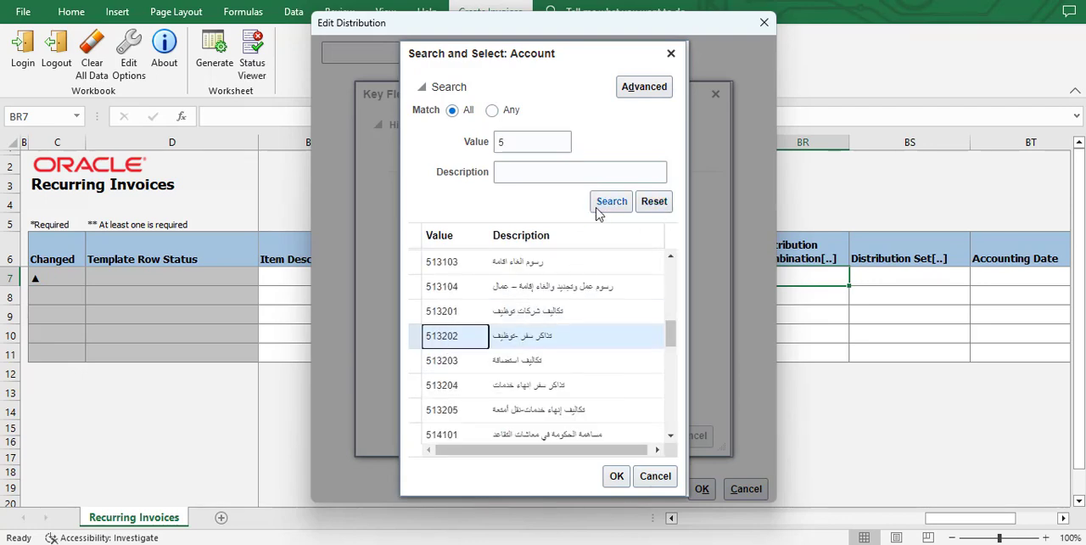
left_click(617, 476)
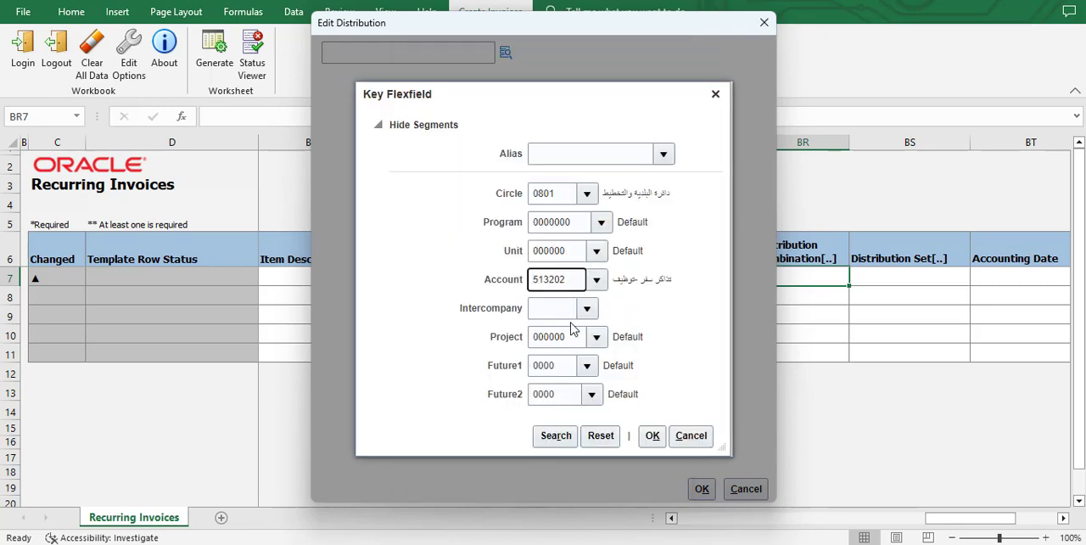
Set the Intercompany segment to 0000 and insert the completed distribution combination into row 1.
left_click(587, 308)
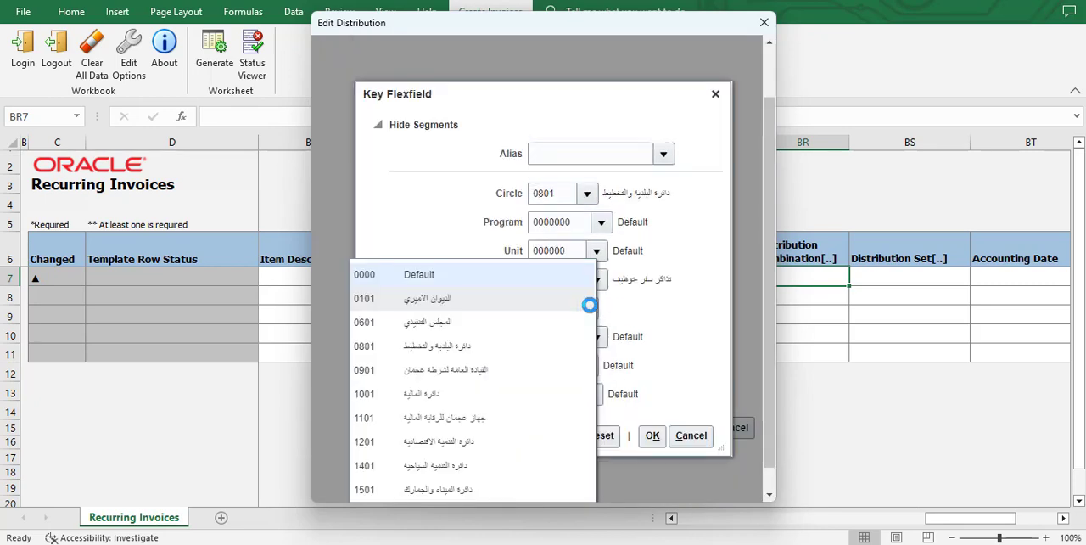
left_click(422, 277)
left_click(653, 435)
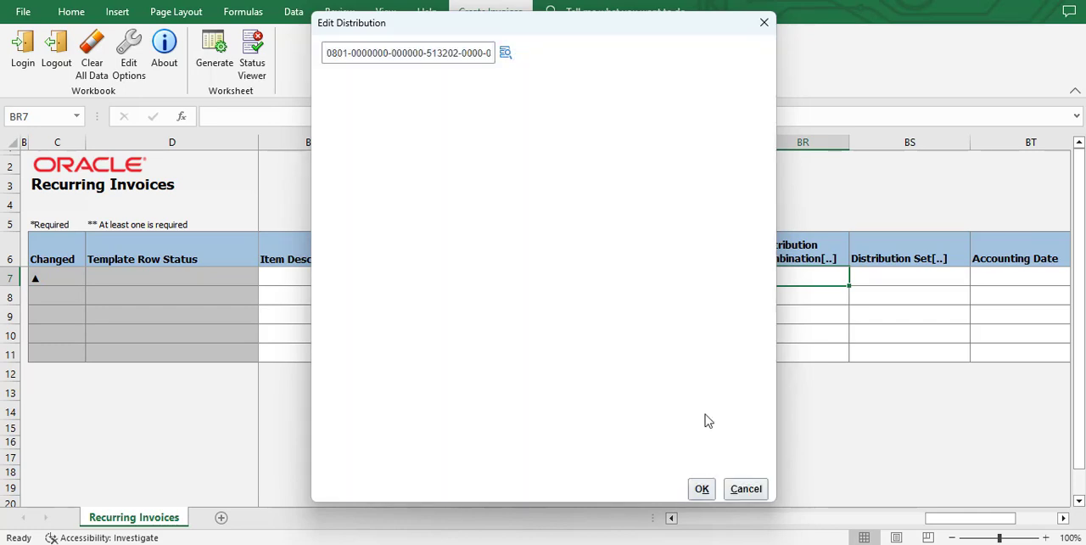
left_click(702, 489)
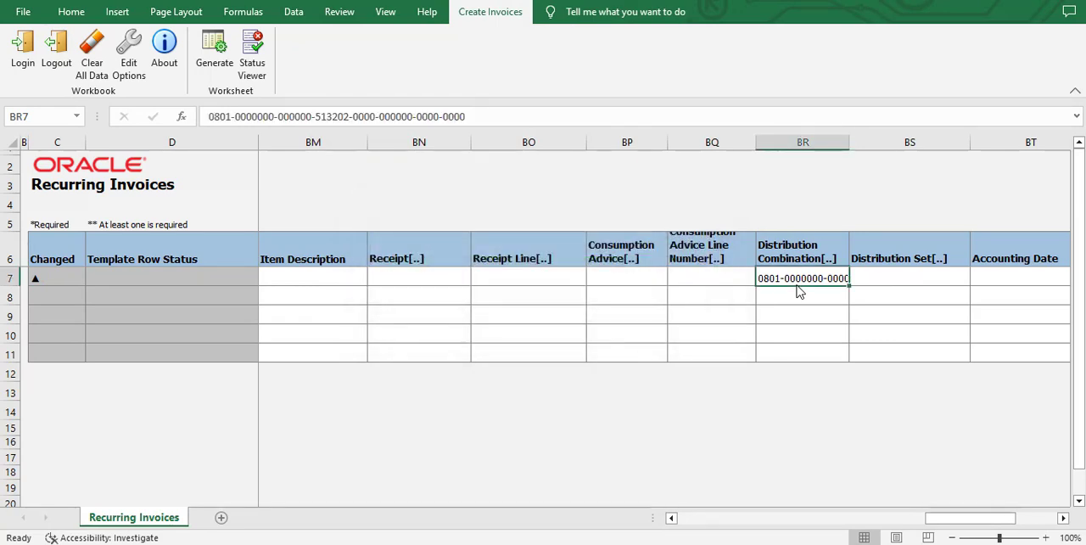
Review the completed template row and try to generate the recurring invoices with the default upload options.
left_click_drag(926, 519, 720, 537)
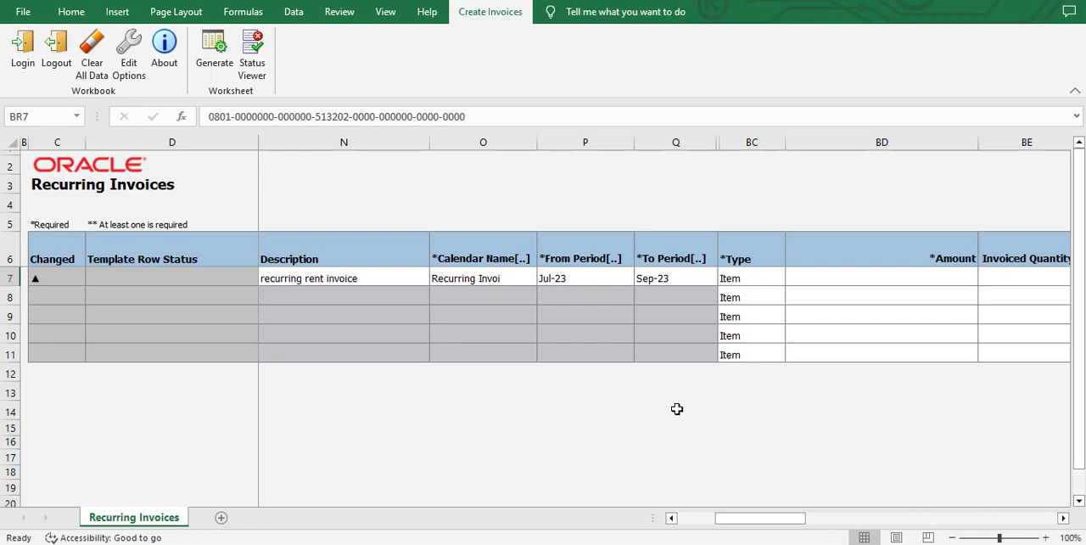
left_click_drag(781, 521, 826, 522)
left_click_drag(911, 524, 636, 534)
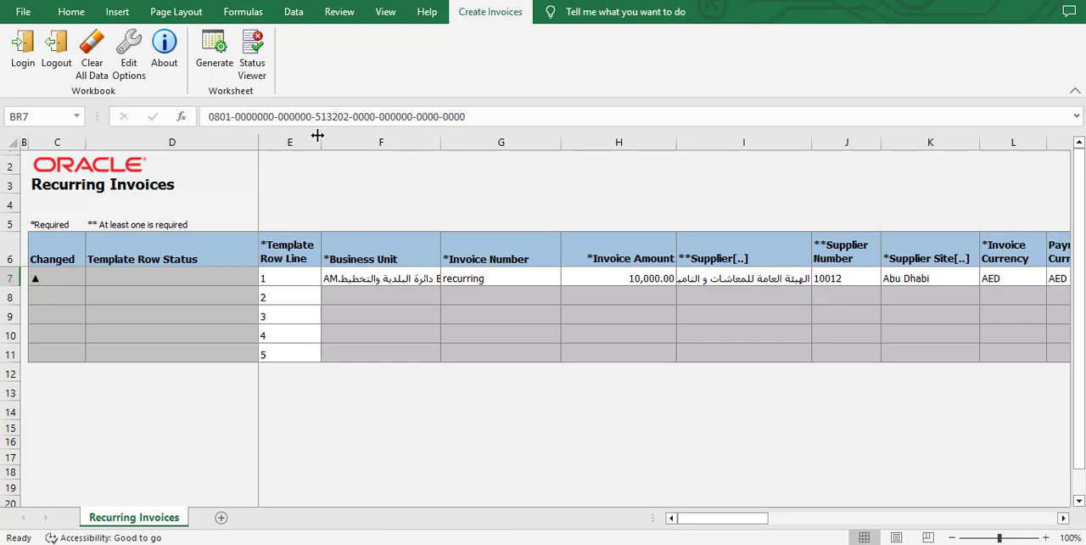
left_click(223, 57)
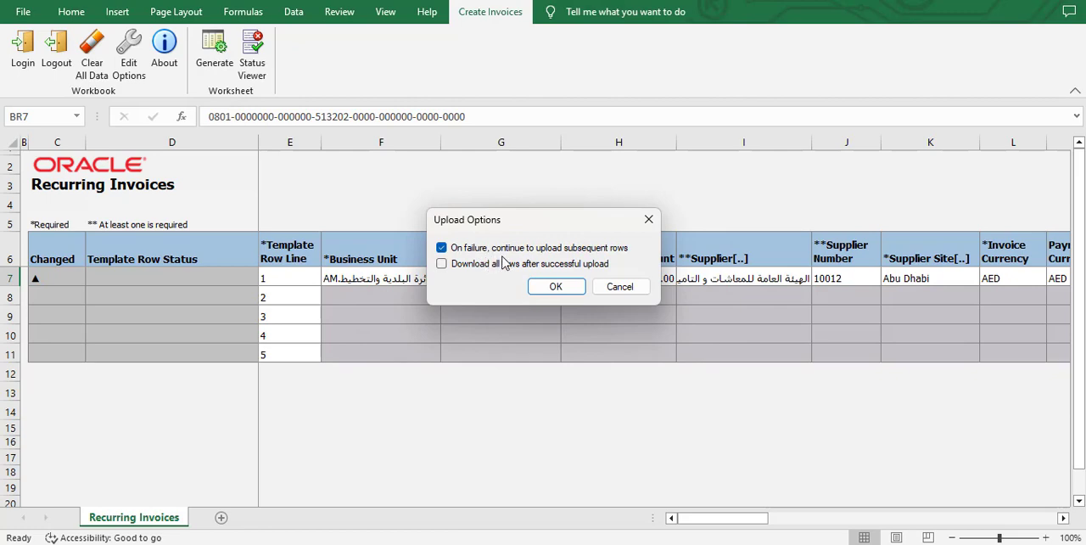
left_click(556, 288)
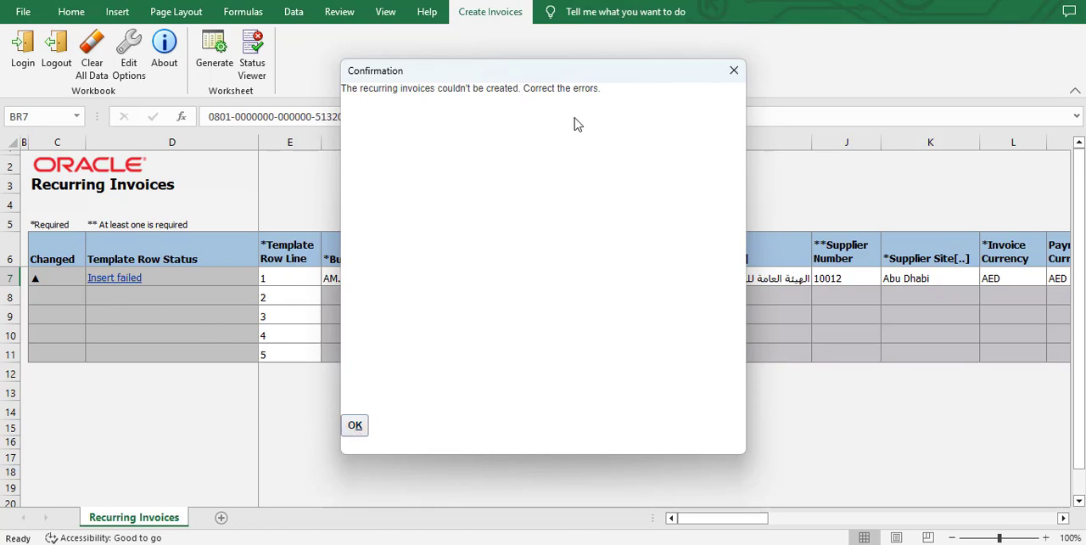
left_click(357, 425)
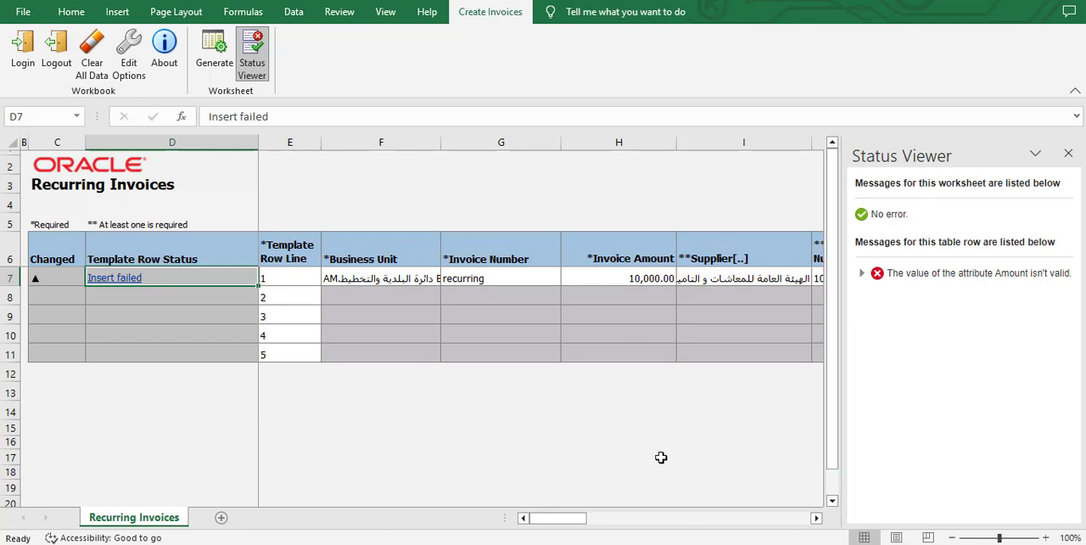
Expand the Amount error details for row 1, close the Status Viewer and check the row's invoice amount.
left_click(862, 273)
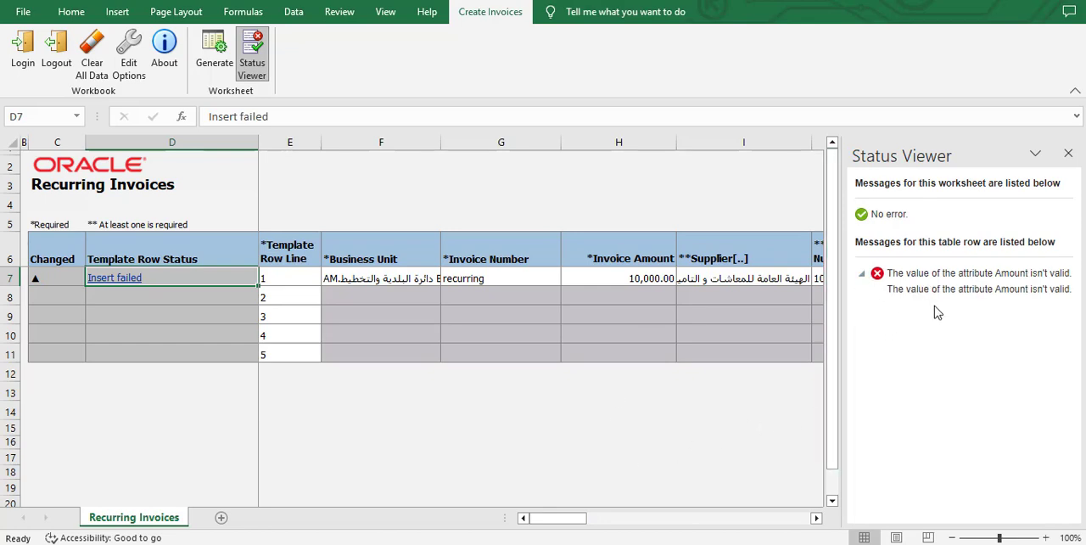
left_click(1069, 153)
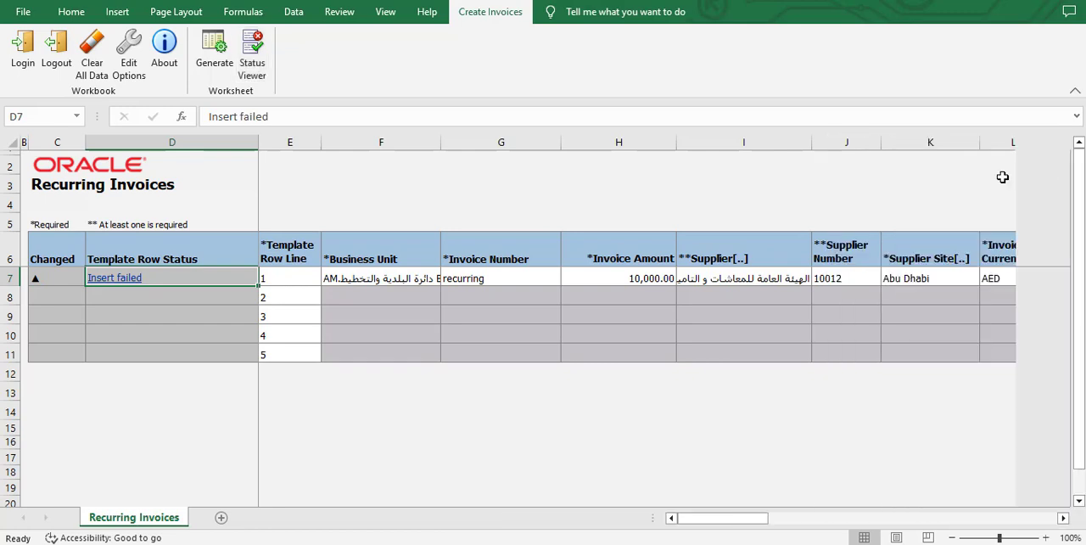
left_click(647, 280)
Set the Item line amount in row 1 to 10,000.00.
left_click_drag(735, 520, 791, 521)
left_click(463, 277)
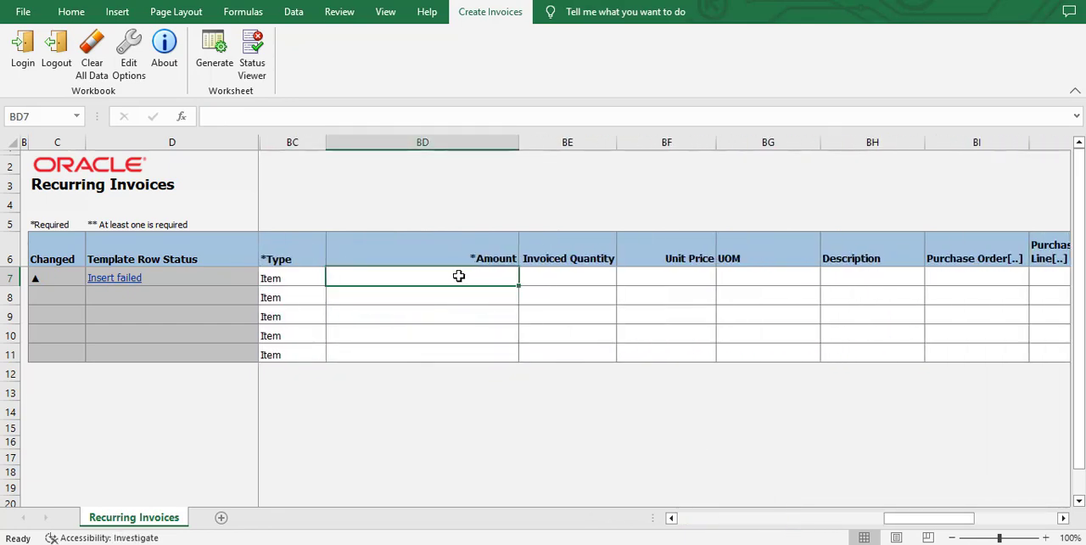
type("0000")
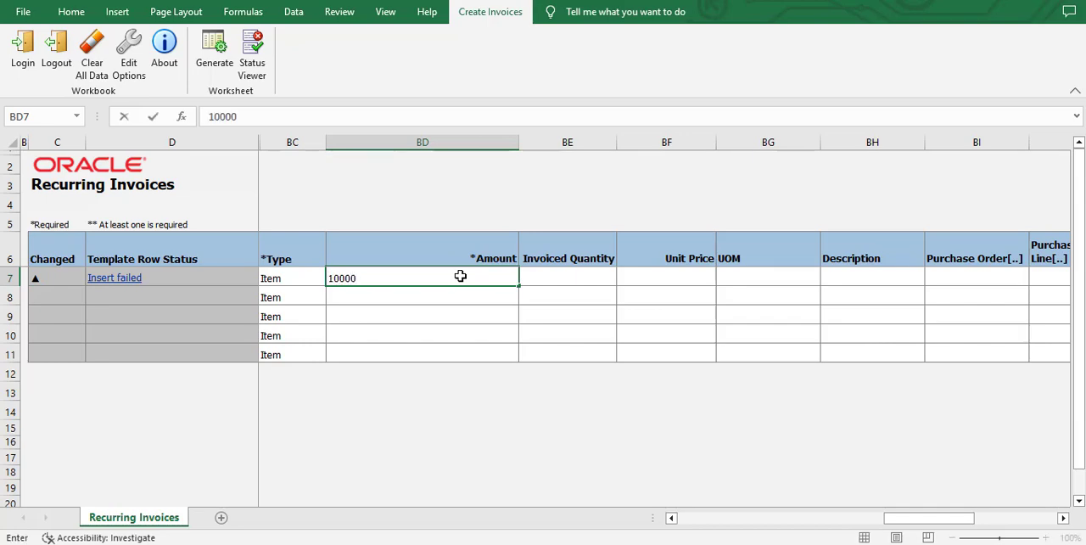
key("Tab")
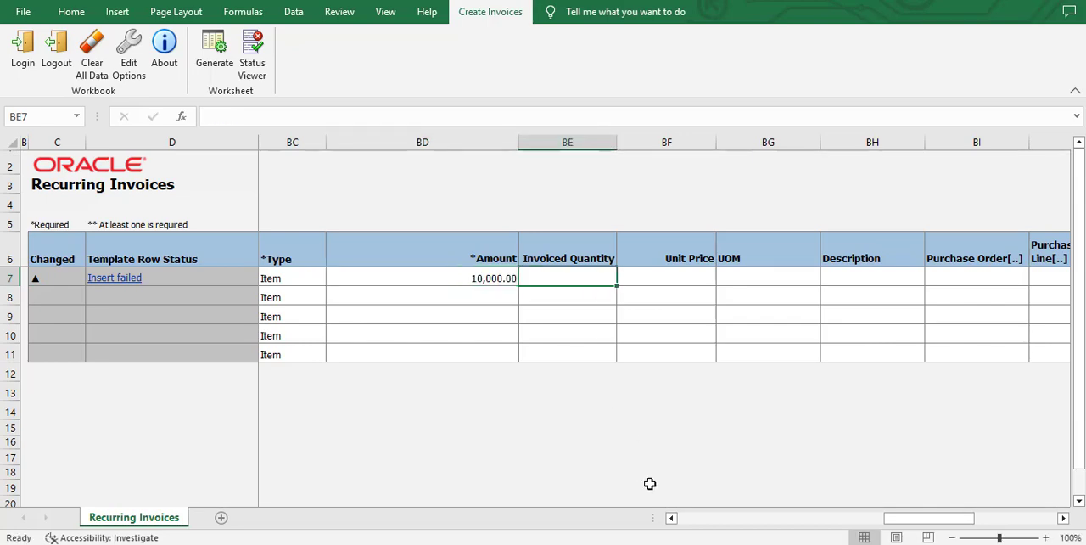
Generate the recurring invoices again with the default upload options and acknowledge the confirmation.
left_click(771, 521)
left_click_drag(771, 525, 750, 523)
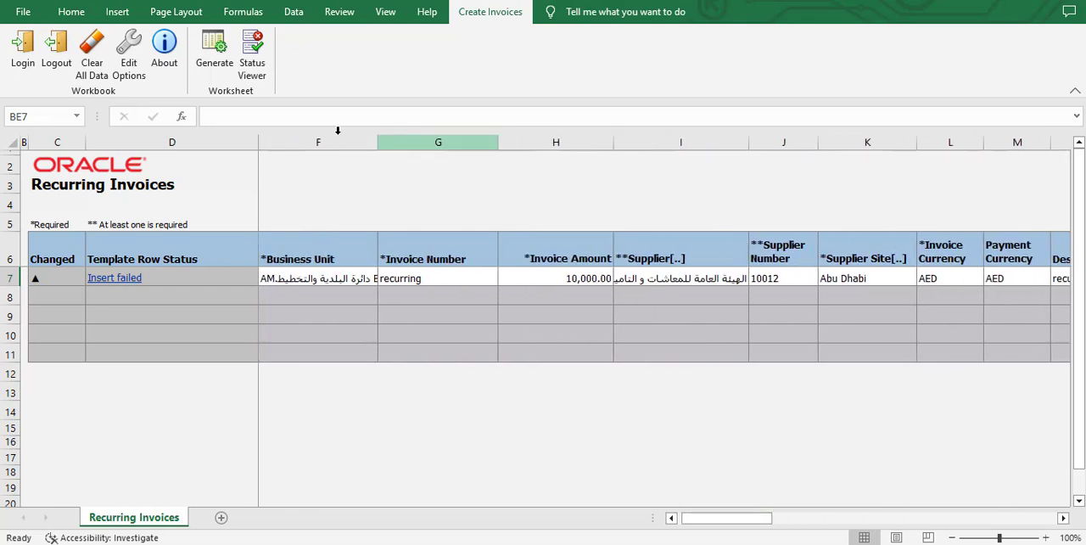
left_click(217, 67)
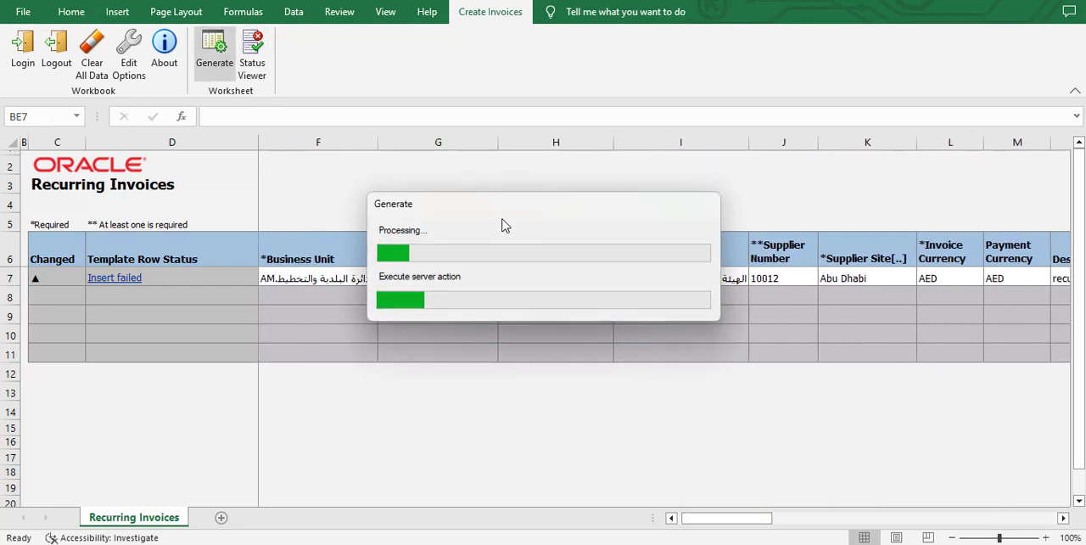
left_click(560, 291)
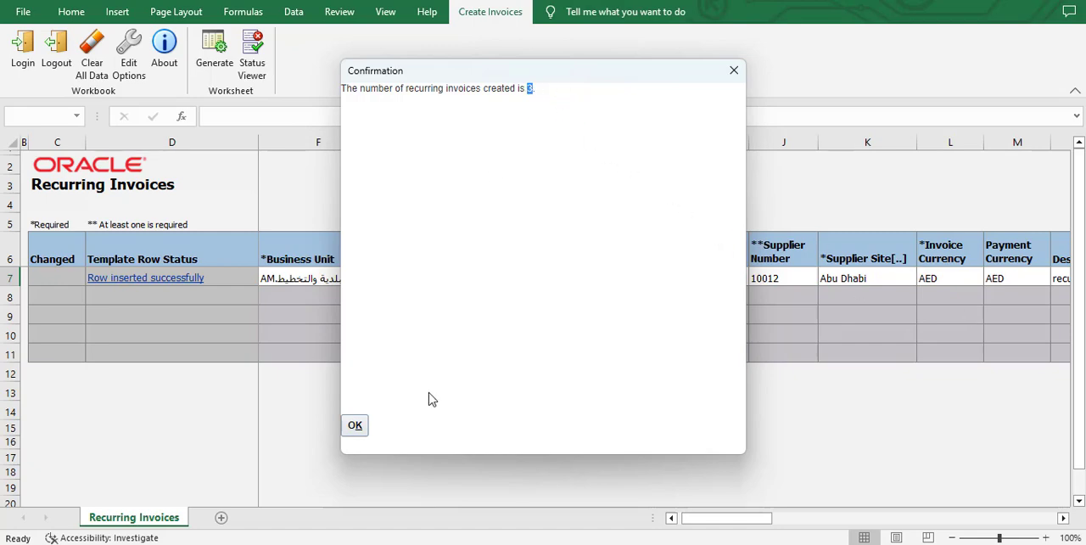
left_click(356, 427)
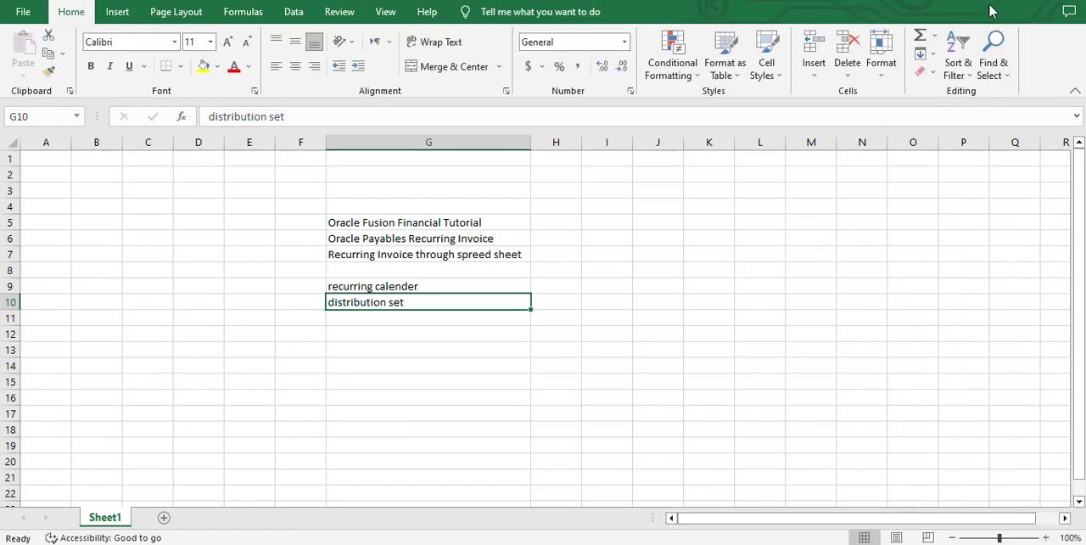
Switch to the Oracle Fusion Invoices work area in the browser and open the Manage Invoices task.
key("alt+Tab")
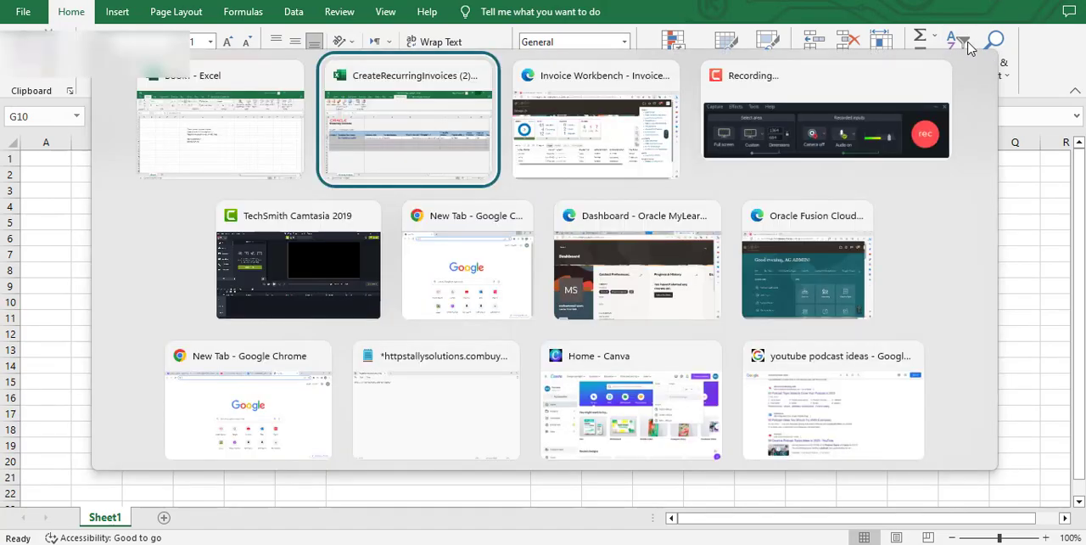
key("alt+Tab")
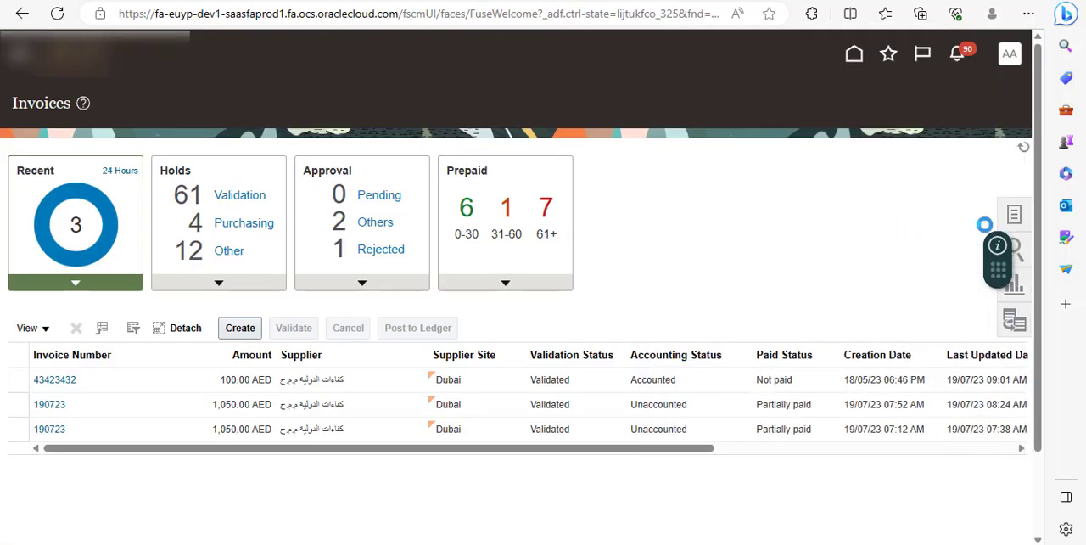
left_click(1015, 217)
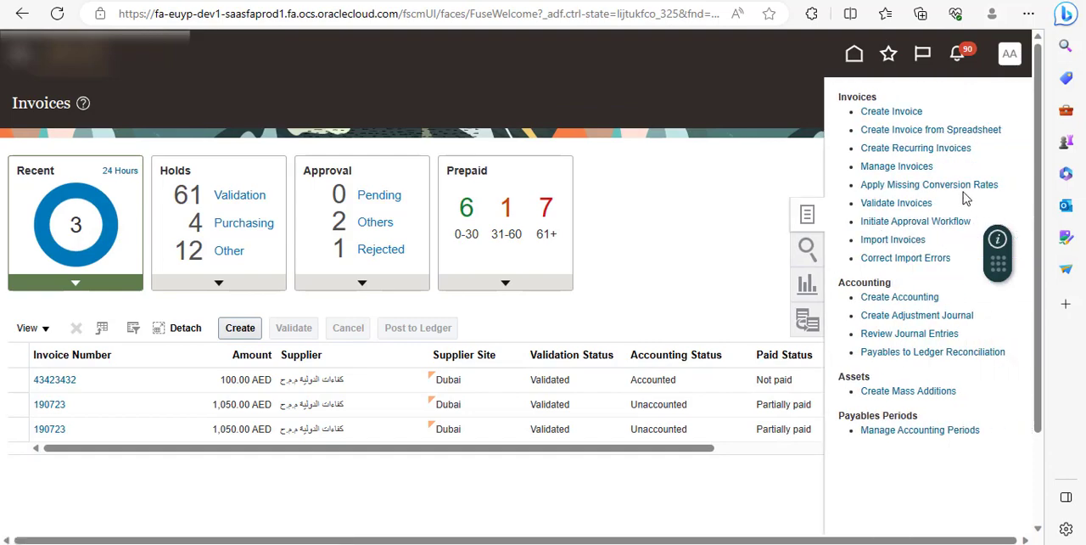
left_click(883, 168)
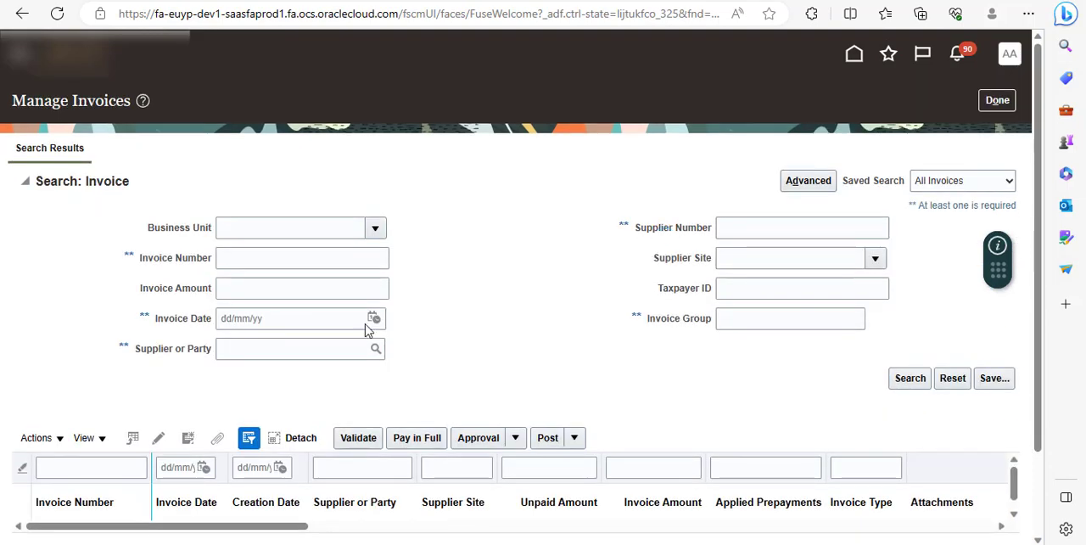
Search for invoices with supplier number 10012, using a period of 3 days.
left_click(737, 235)
type("10012")
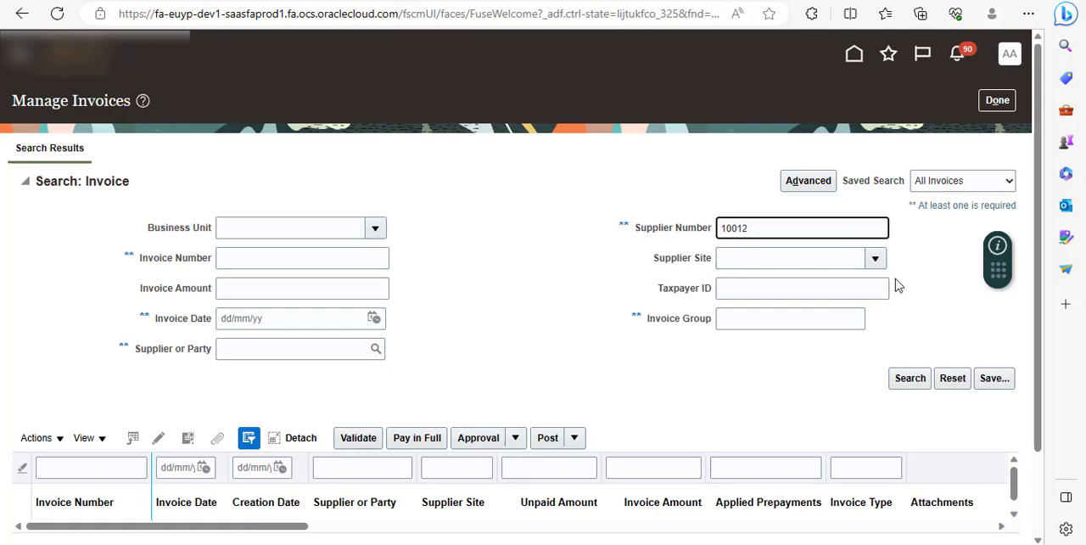
left_click(910, 379)
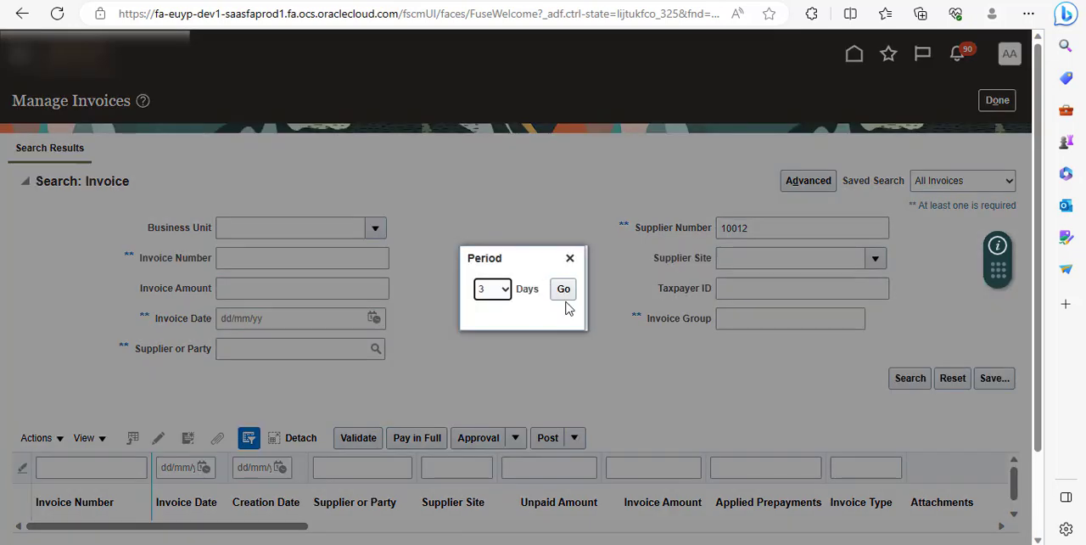
left_click(565, 292)
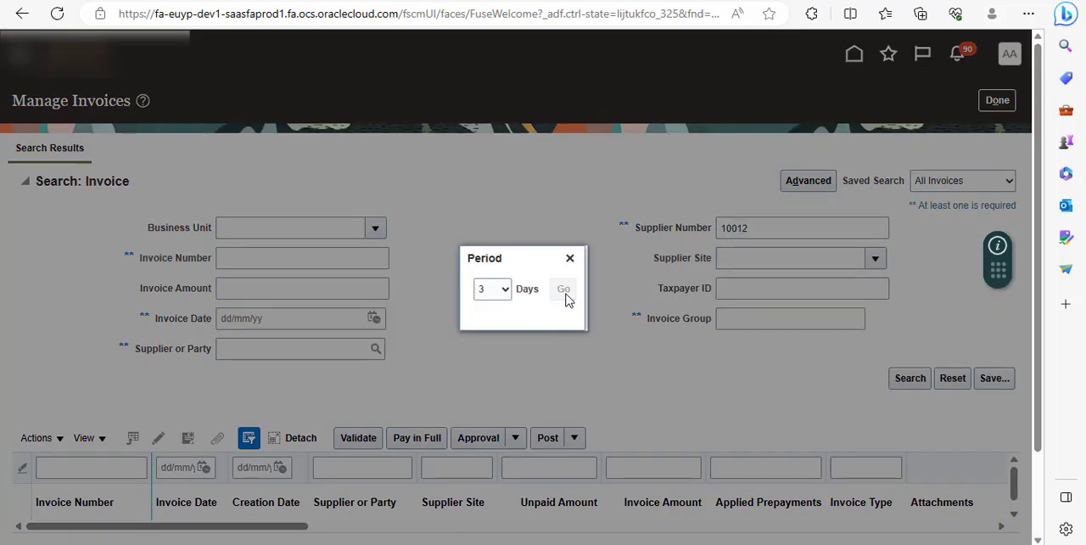